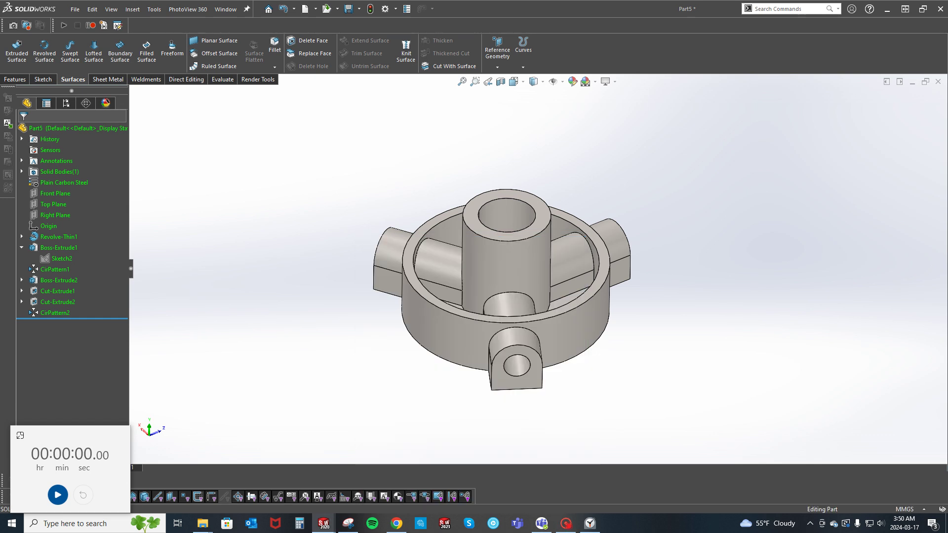
# Step: Review the slide stop reference drawing with its dimensions and material, then return to the CAD model and start the stopwatch
pyautogui.moveTo(947, 91)
pyautogui.mouseDown()
pyautogui.moveTo(330, 81)
pyautogui.moveTo(276, 0)
pyautogui.mouseUp()
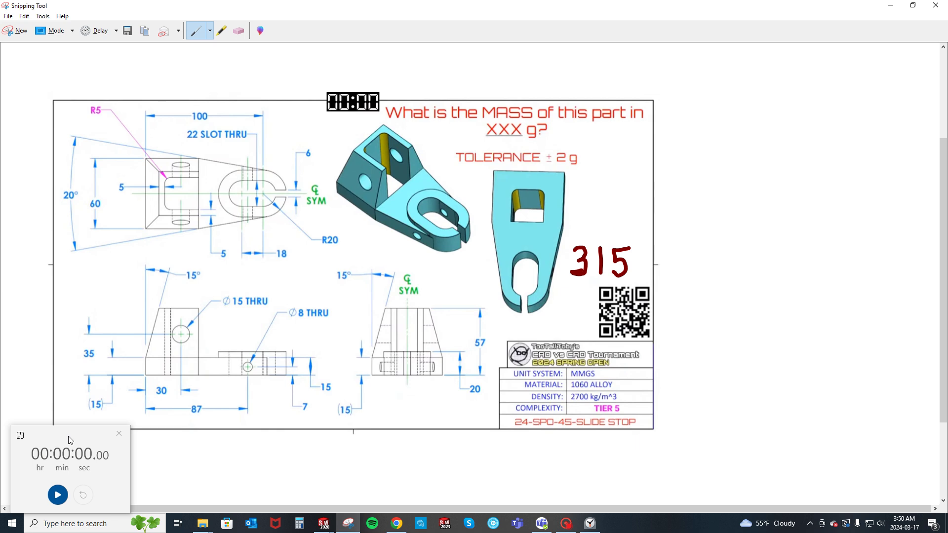
pyautogui.moveTo(70, 440); pyautogui.dragTo(71, 452)
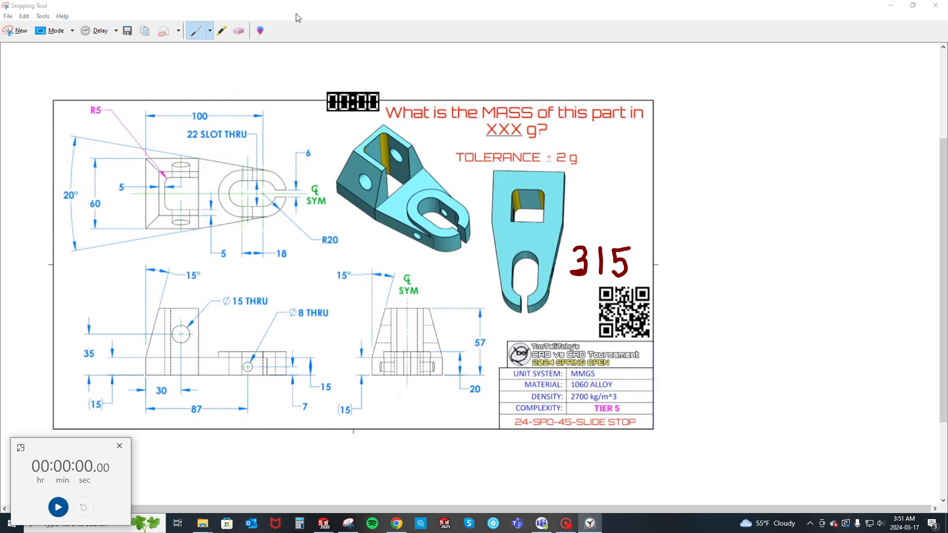
pyautogui.moveTo(294, 11); pyautogui.dragTo(947, 217)
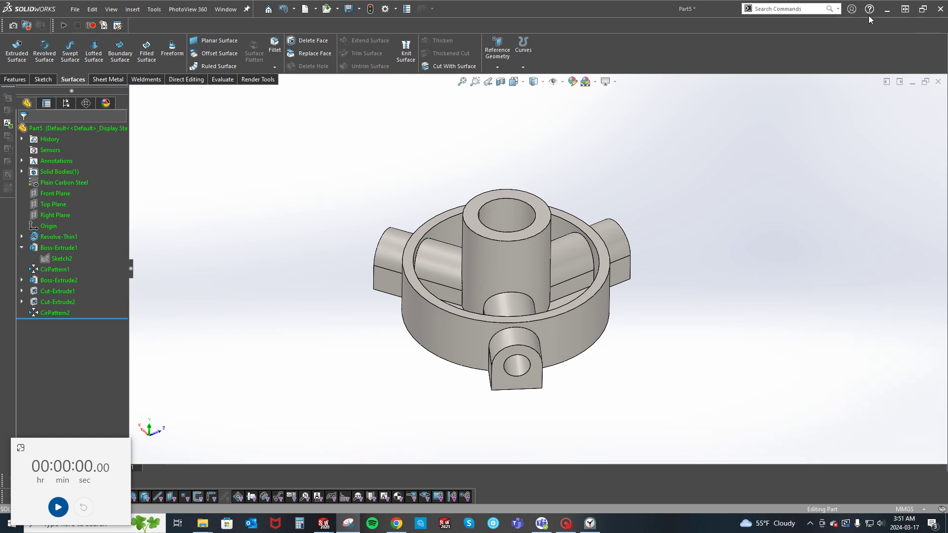
pyautogui.click(59, 507)
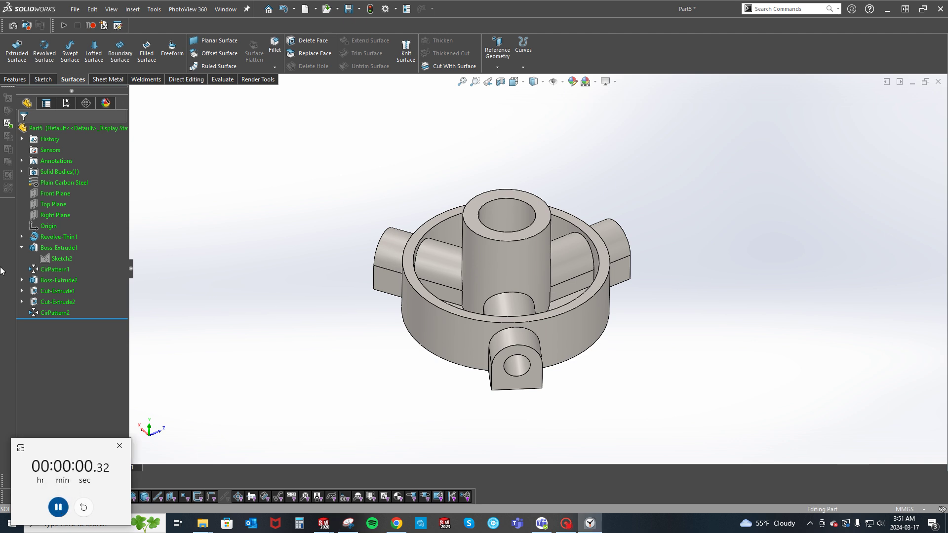
# Step: Create a new part from the MMG - 1060 ALLOY template and open a sketch on the Top Plane
pyautogui.click(308, 9)
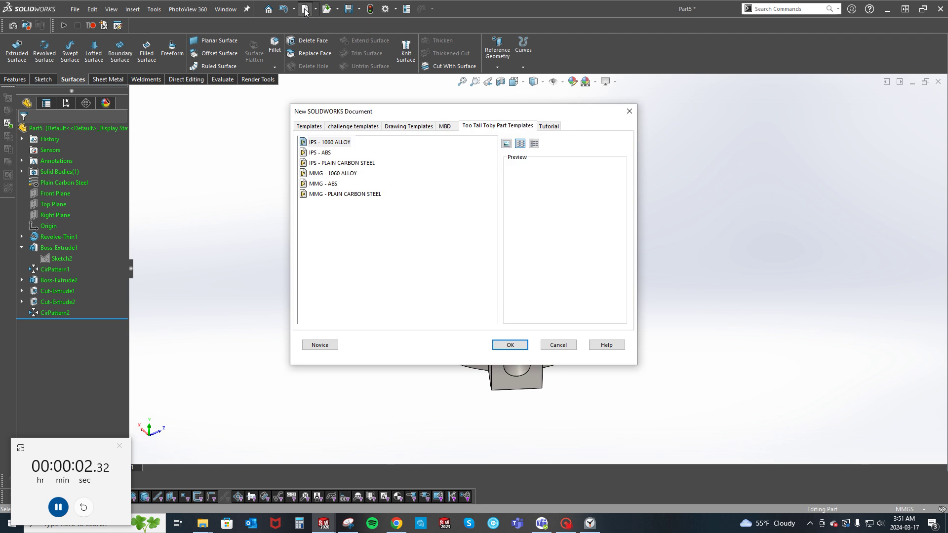
pyautogui.doubleClick(326, 174)
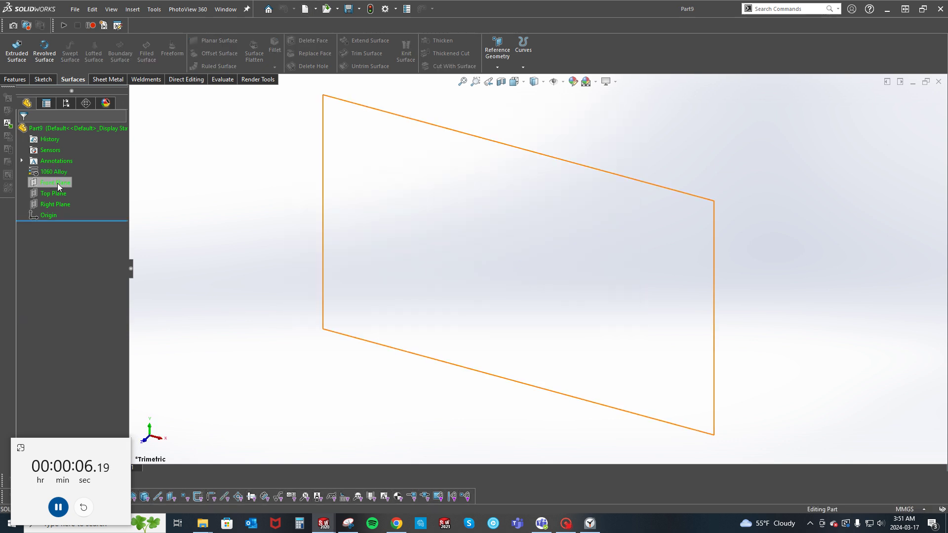
pyautogui.click(54, 191)
pyautogui.click(64, 178)
# Step: Sketch a corner rectangle beside the origin, 60 mm high and about 33 mm wide
pyautogui.press('s')
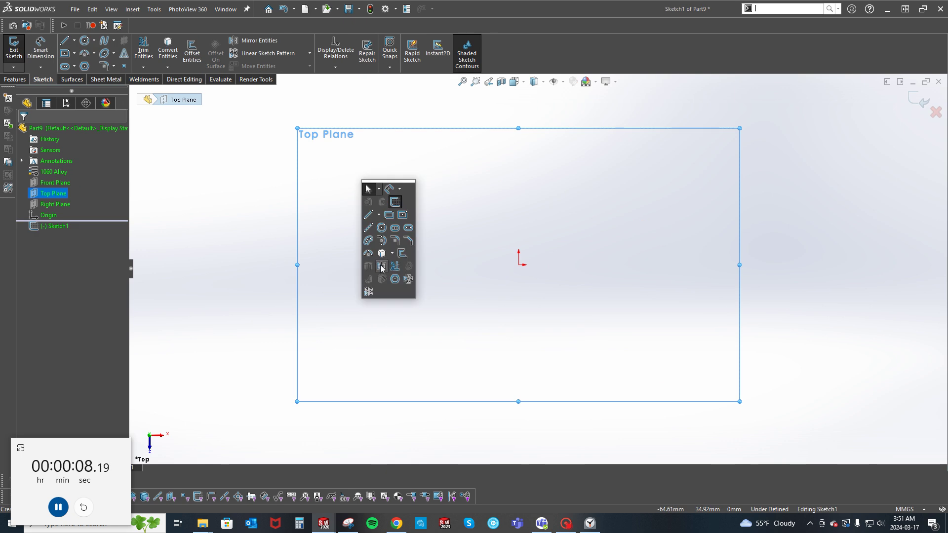
pyautogui.click(389, 214)
pyautogui.click(457, 294)
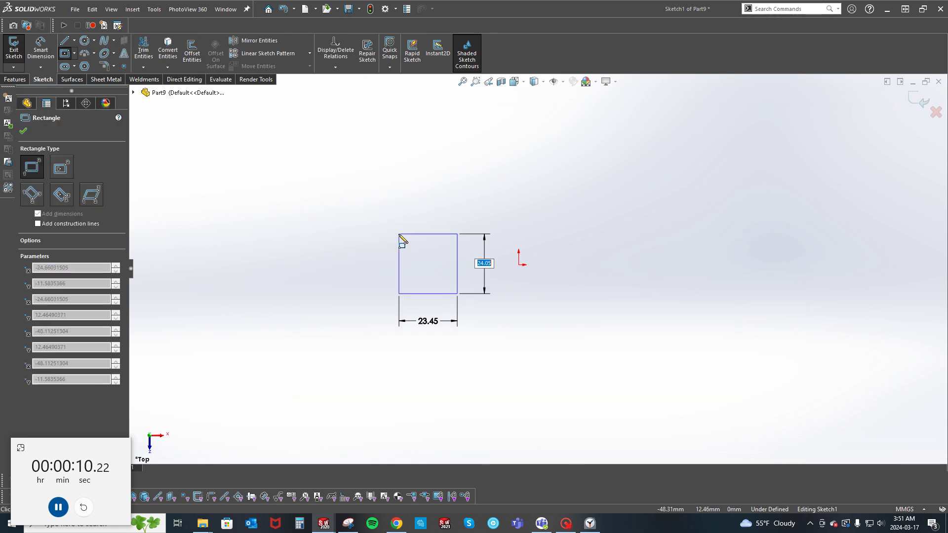
pyautogui.write('60')
pyautogui.press('Tab')
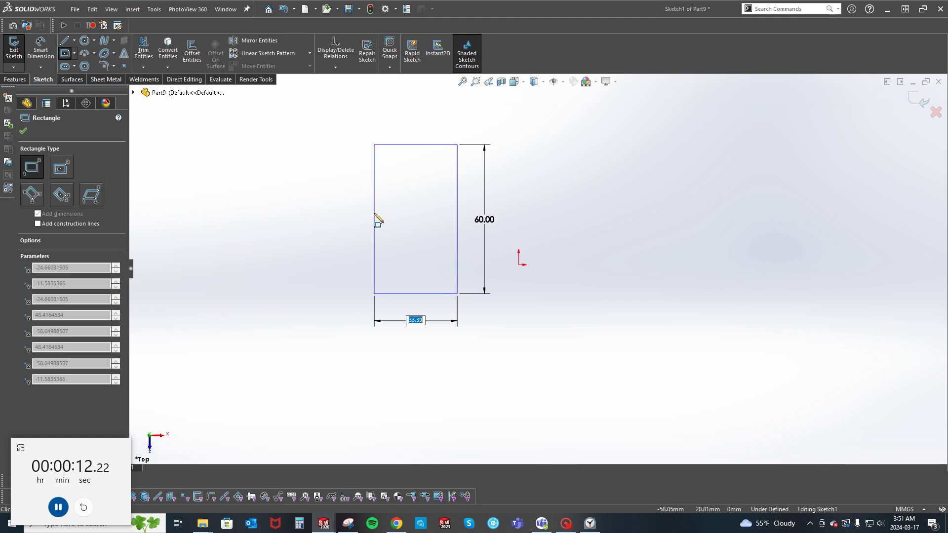
pyautogui.press('Return')
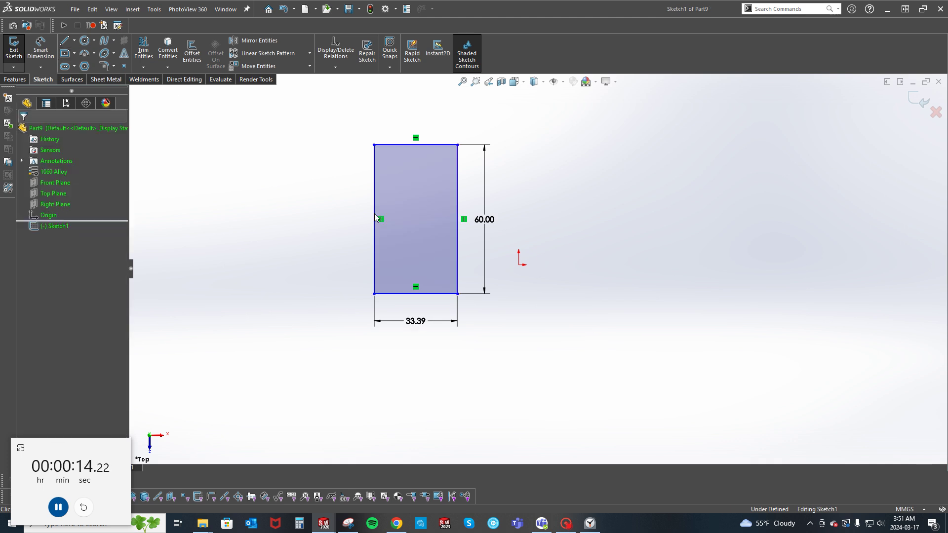
pyautogui.press('Escape')
# Step: Make the midpoint of the rectangle's right edge coincident with the origin
pyautogui.rightClick(458, 208)
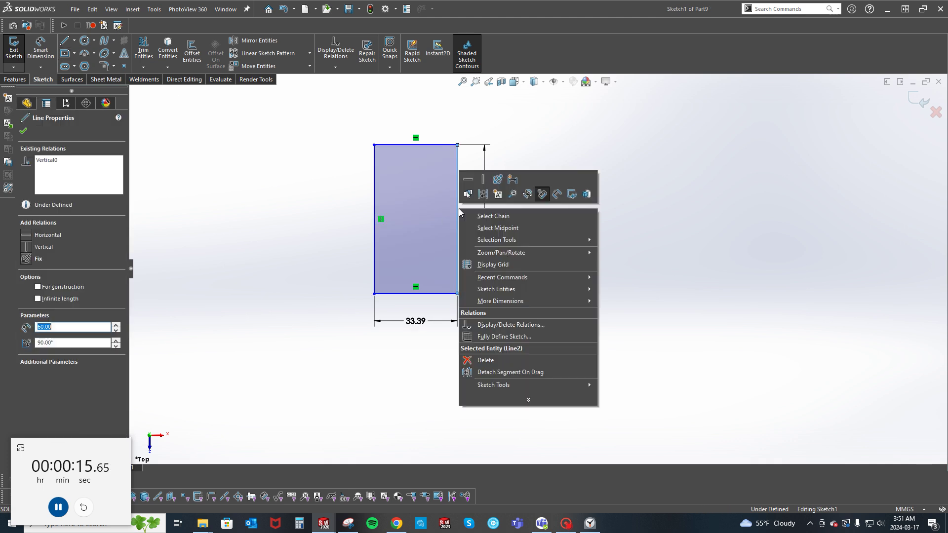
pyautogui.click(497, 227)
pyautogui.keyDown('ctrl'); pyautogui.click(519, 265); pyautogui.keyUp('ctrl')
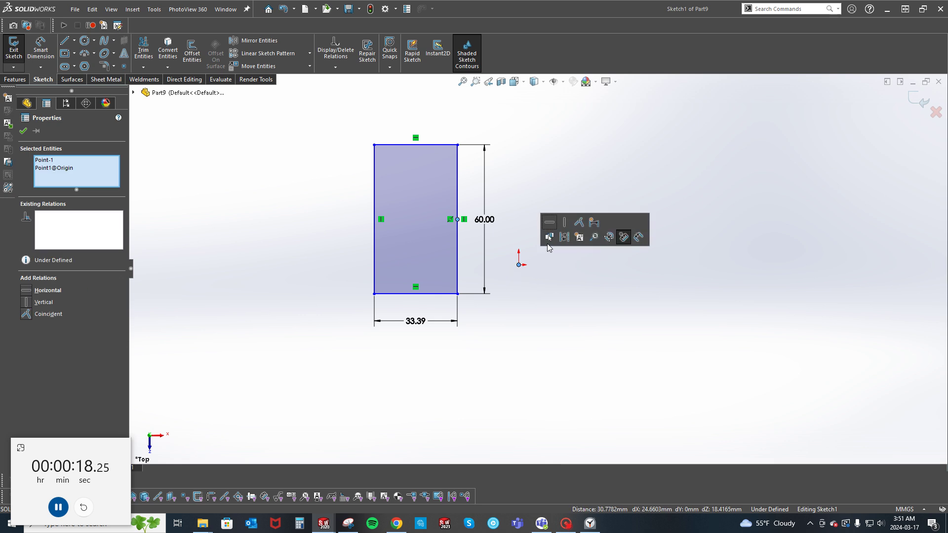
pyautogui.click(579, 224)
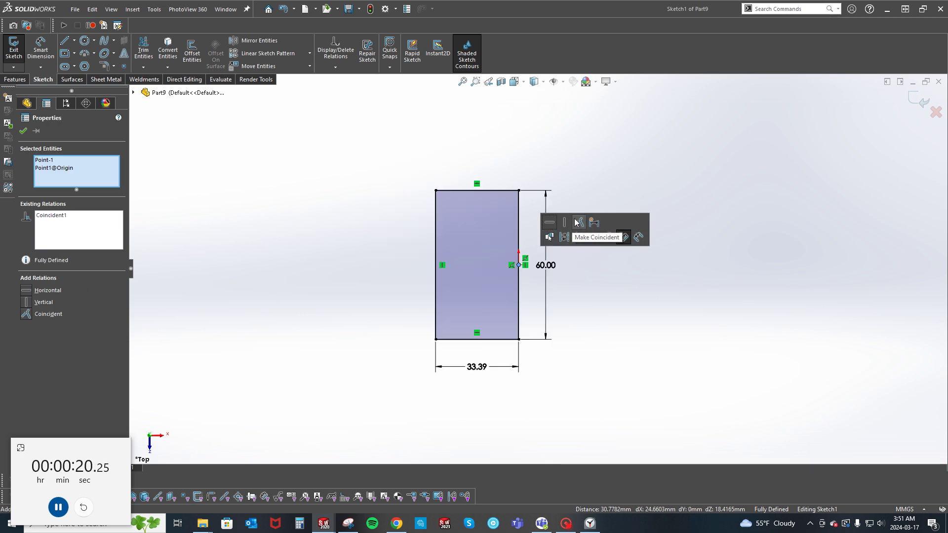
pyautogui.click(568, 184)
# Step: Sketch a horizontal straight slot right of the rectangle, with about 15 mm between centres and about 38 mm width
pyautogui.press('s')
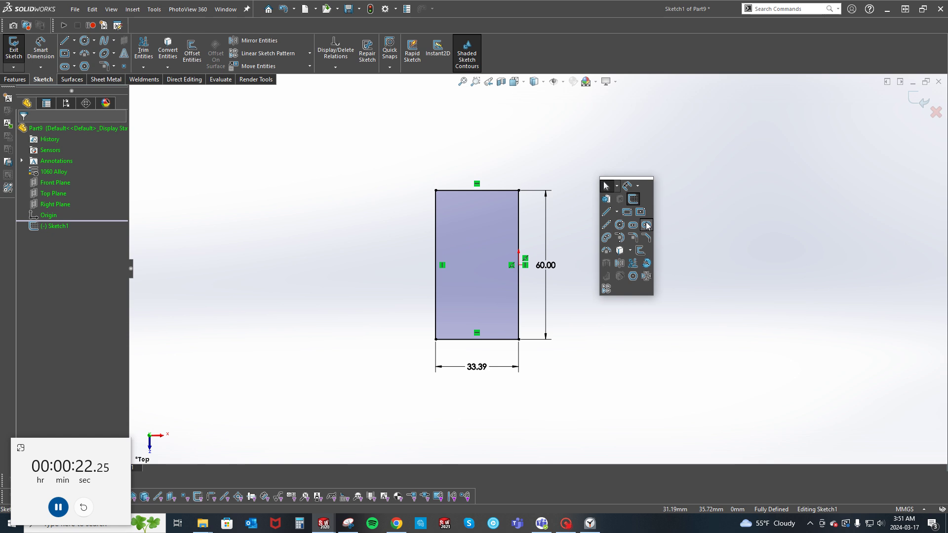
pyautogui.click(633, 225)
pyautogui.click(608, 268)
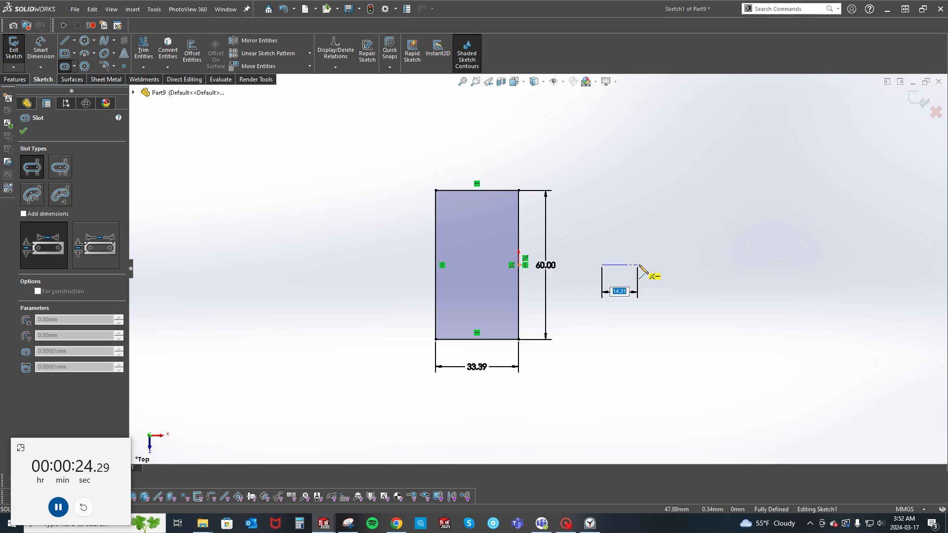
pyautogui.click(639, 265)
pyautogui.click(653, 220)
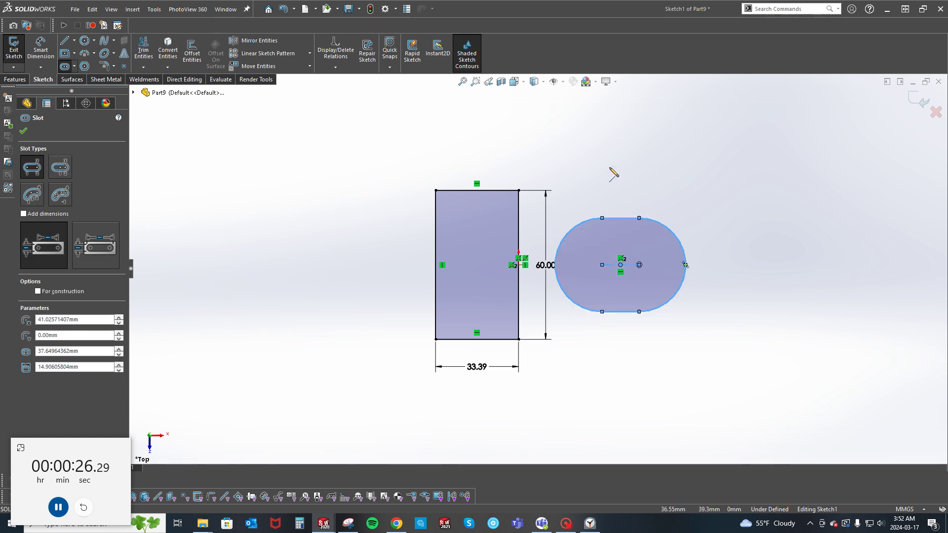
# Step: Add a horizontal relation between the slot's centre point and the origin
pyautogui.click(620, 266)
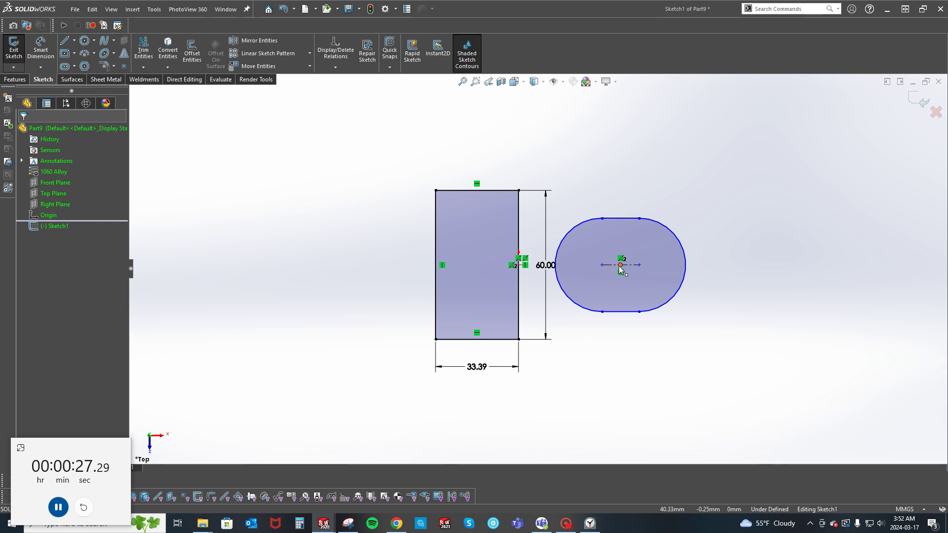
pyautogui.keyDown('ctrl'); pyautogui.click(518, 265); pyautogui.keyUp('ctrl')
pyautogui.click(549, 225)
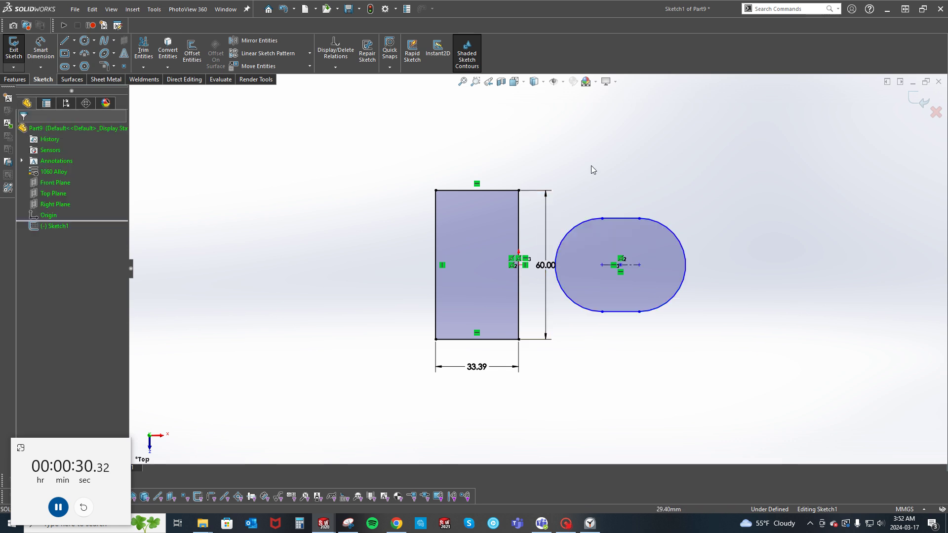
pyautogui.press('d')
pyautogui.click(436, 223)
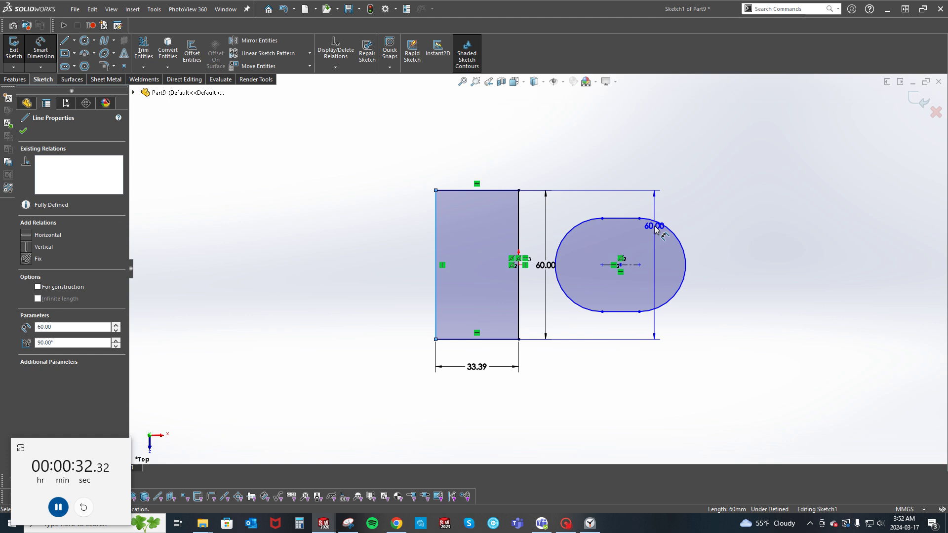
pyautogui.press('Escape')
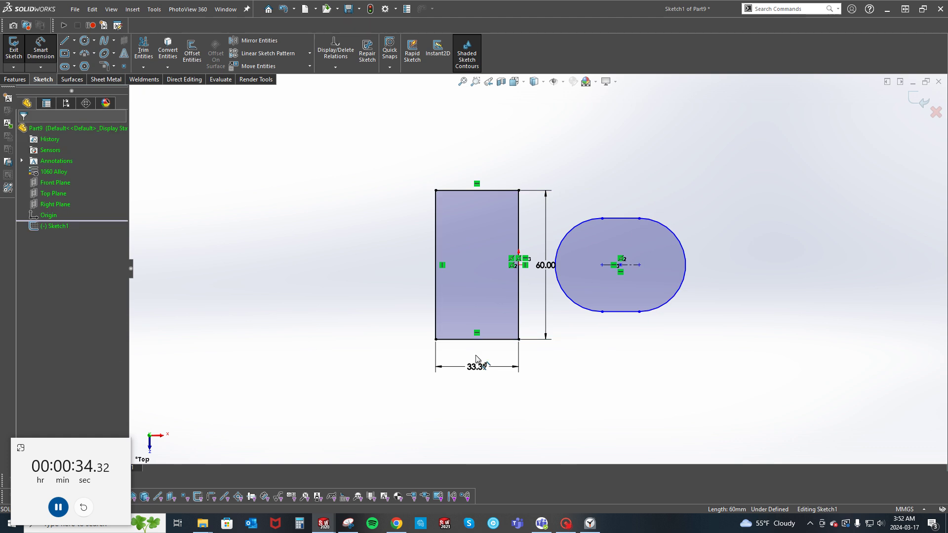
# Step: Delete the rectangle's width dimension
pyautogui.moveTo(477, 369); pyautogui.dragTo(478, 390)
pyautogui.press('Delete')
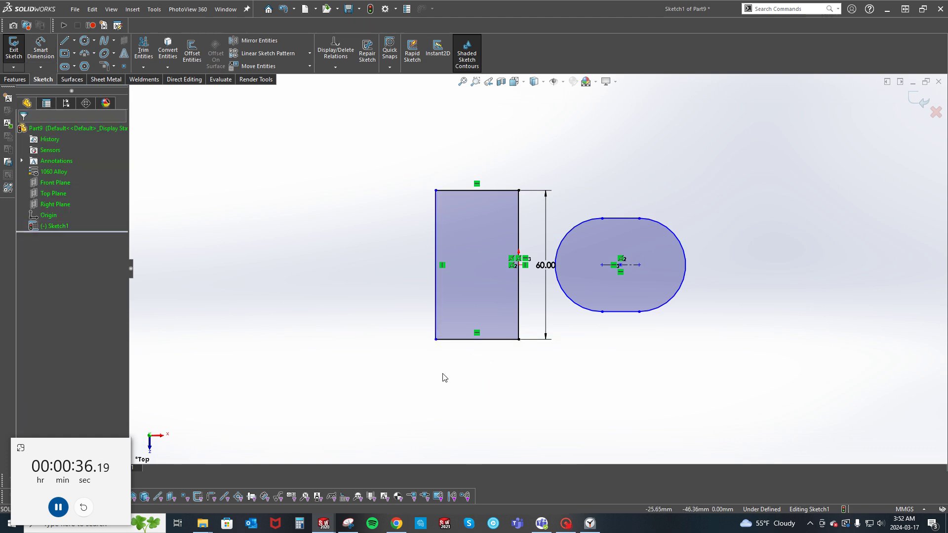
# Step: Dimension the distance from the rectangle's left edge to the centre of the slot's right arc as 100 mm
pyautogui.press('Return')
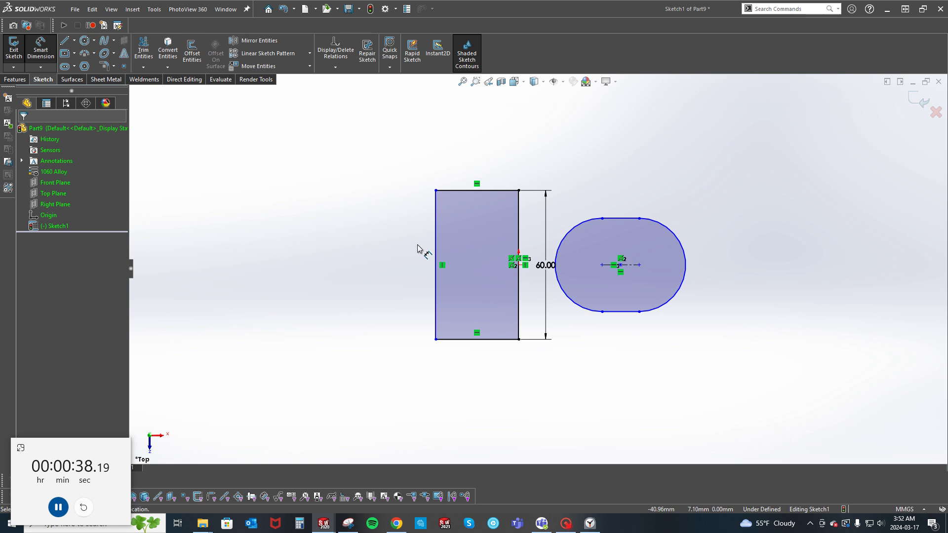
pyautogui.click(436, 227)
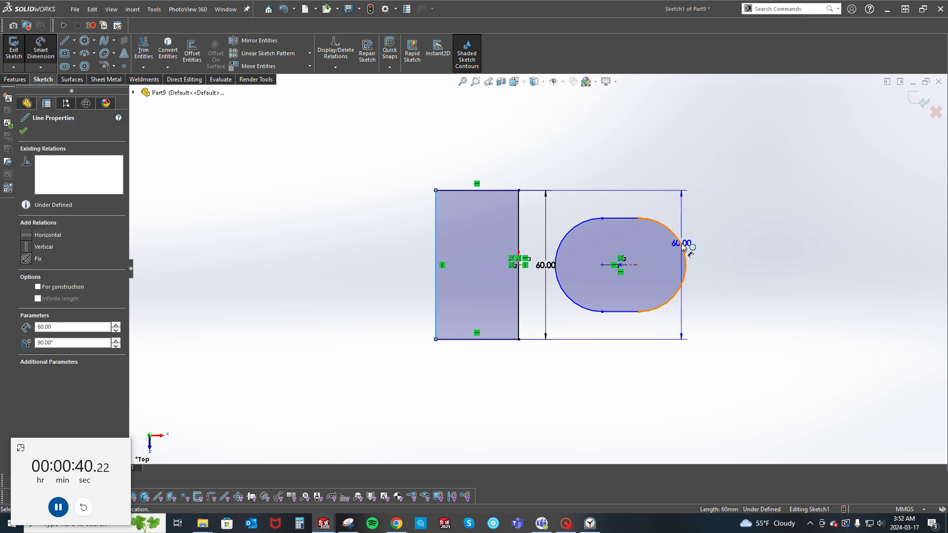
pyautogui.click(683, 247)
pyautogui.click(575, 146)
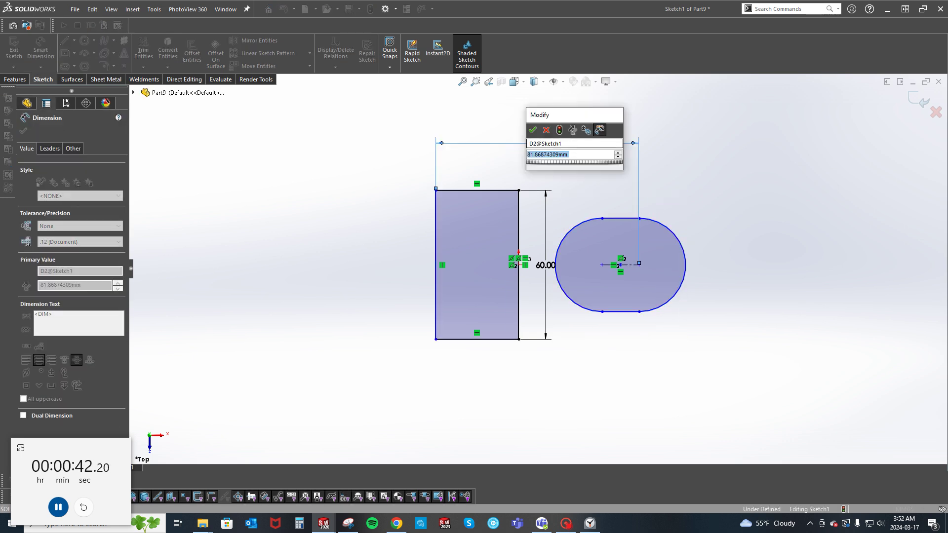
pyautogui.write('100')
pyautogui.press('Return')
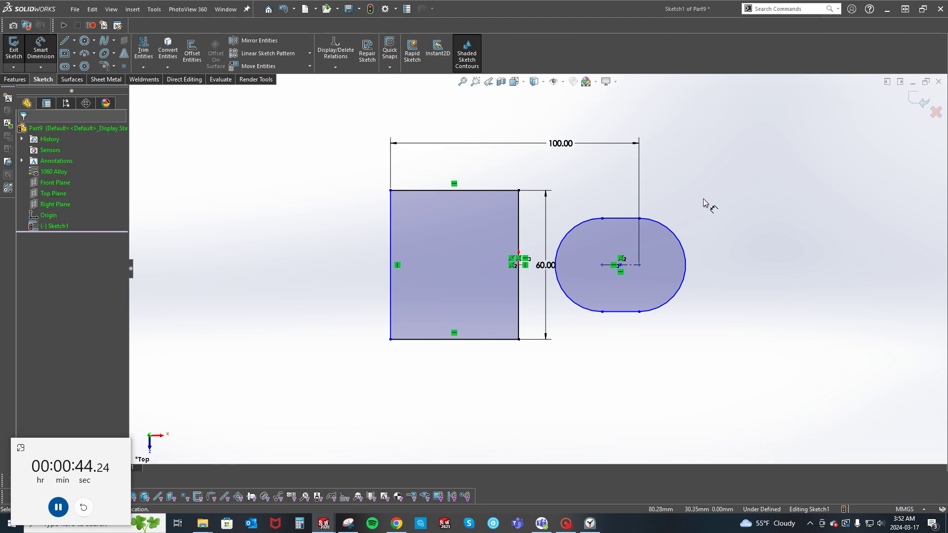
# Step: Dimension the slot with an 18 mm centre-to-centre distance and a 20 mm end radius
pyautogui.click(630, 266)
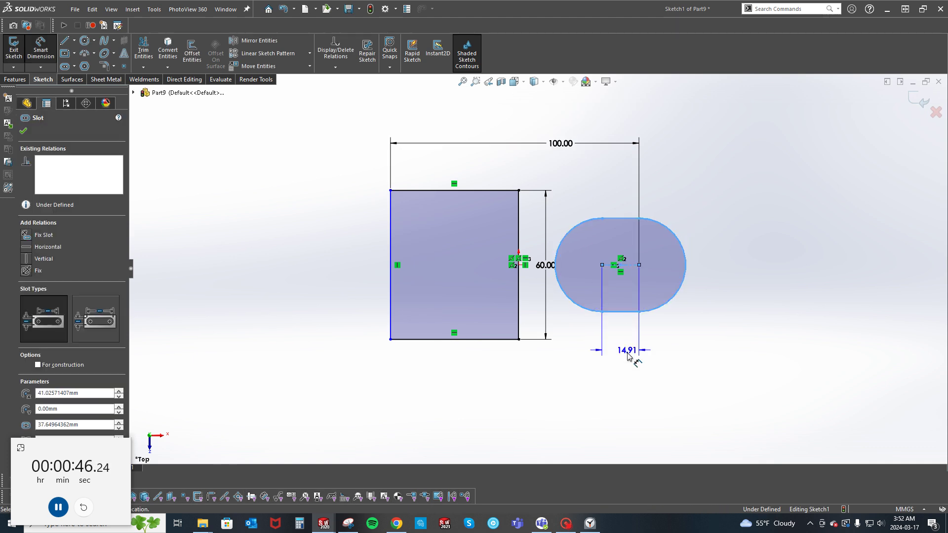
pyautogui.click(627, 357)
pyautogui.write('18')
pyautogui.press('Return')
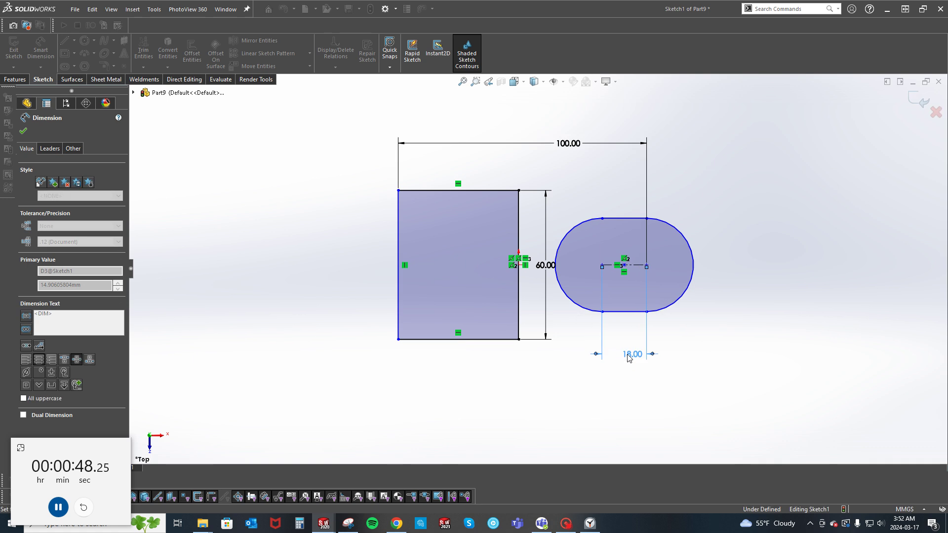
pyautogui.click(693, 249)
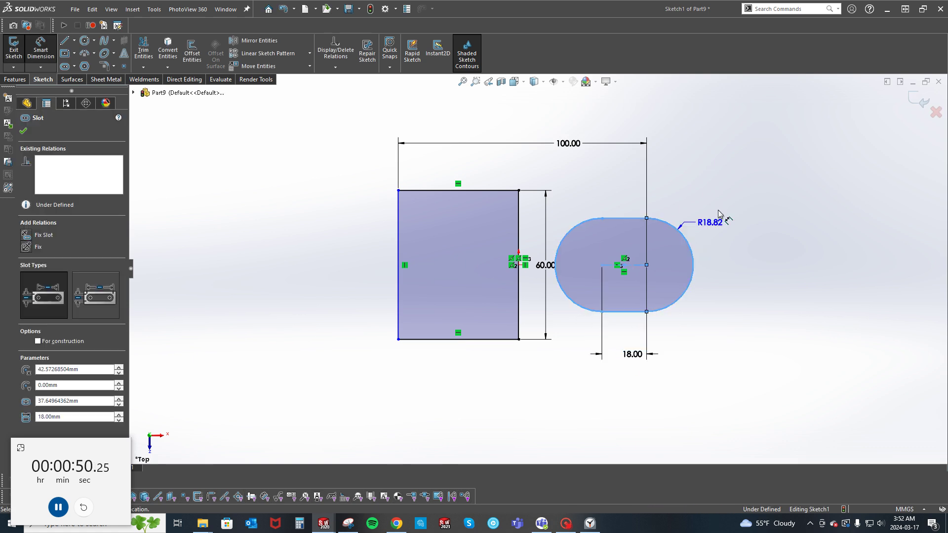
pyautogui.click(730, 194)
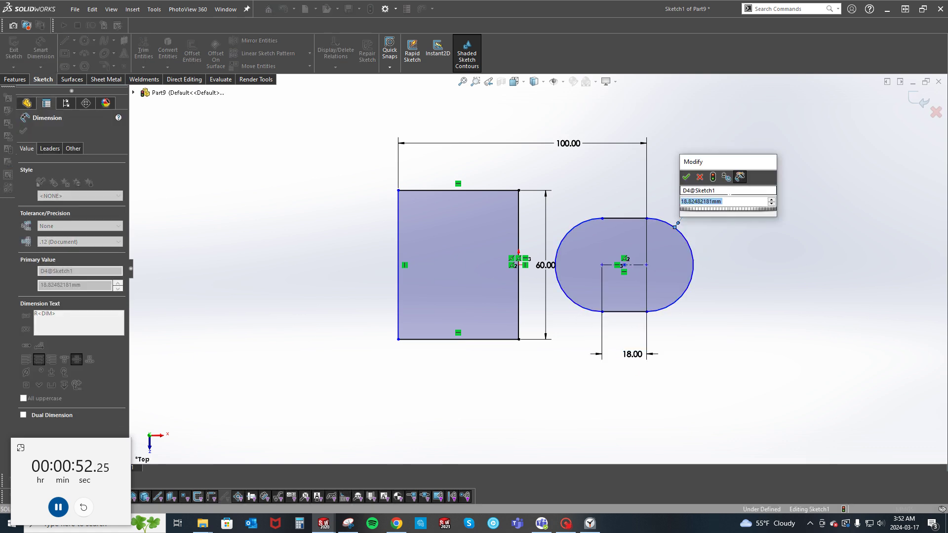
pyautogui.write('20')
pyautogui.press('Return')
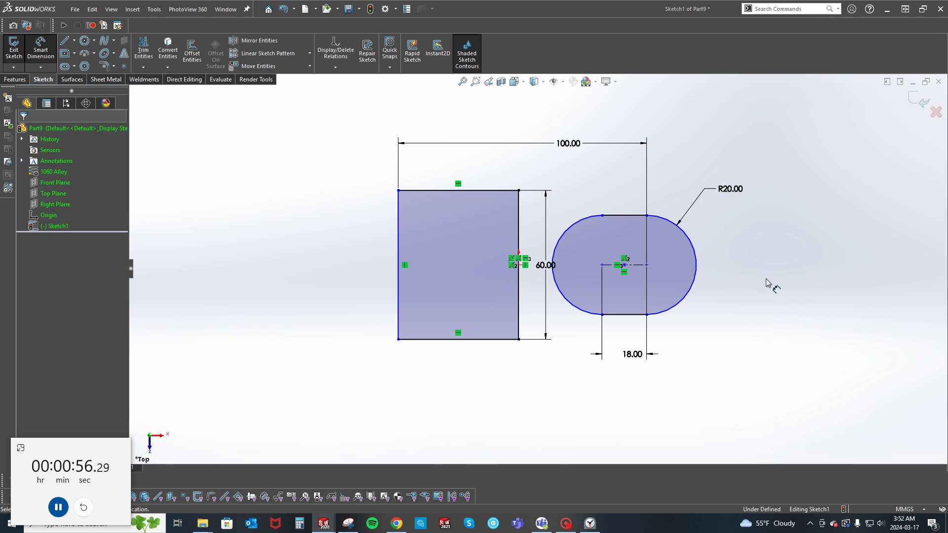
# Step: Draw a horizontal centerline from the centre of the slot's left arc to the origin
pyautogui.press('s')
pyautogui.click(778, 321)
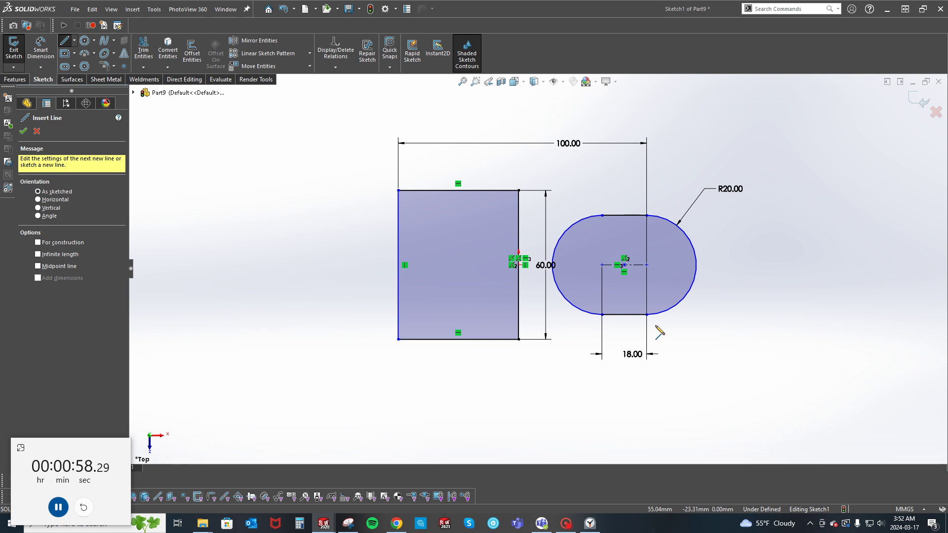
pyautogui.press('s')
pyautogui.click(668, 366)
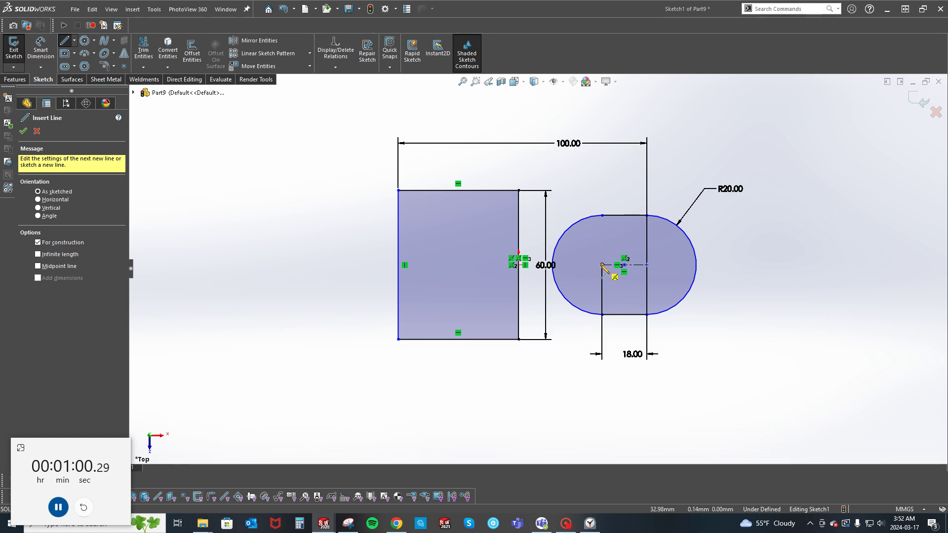
pyautogui.click(518, 265)
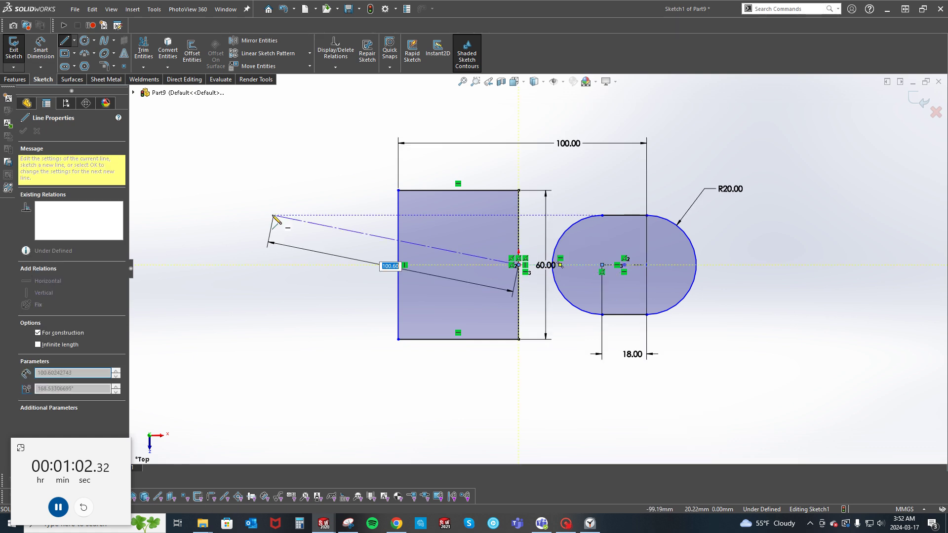
# Step: Draw a line from the rectangle's upper right corner, tangent to the slot's right arc
pyautogui.press('s')
pyautogui.click(284, 254)
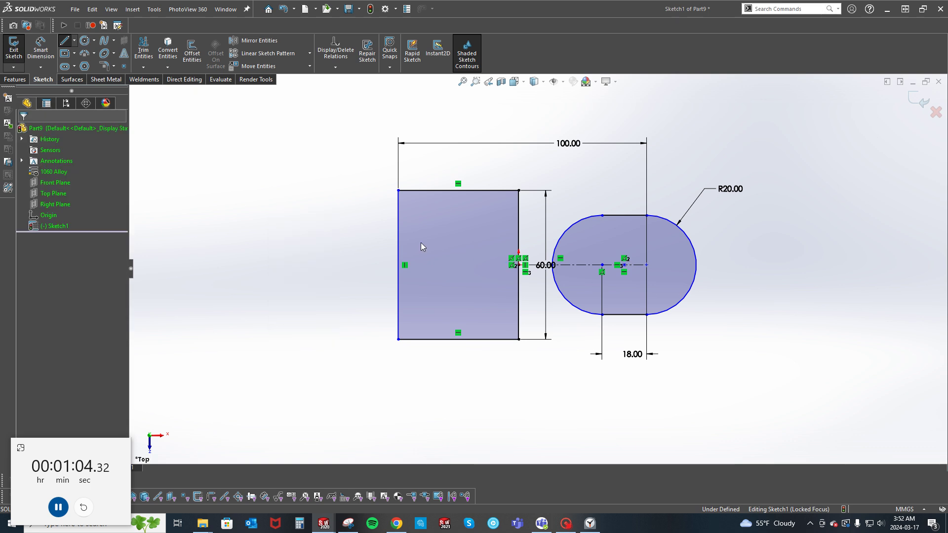
pyautogui.click(518, 190)
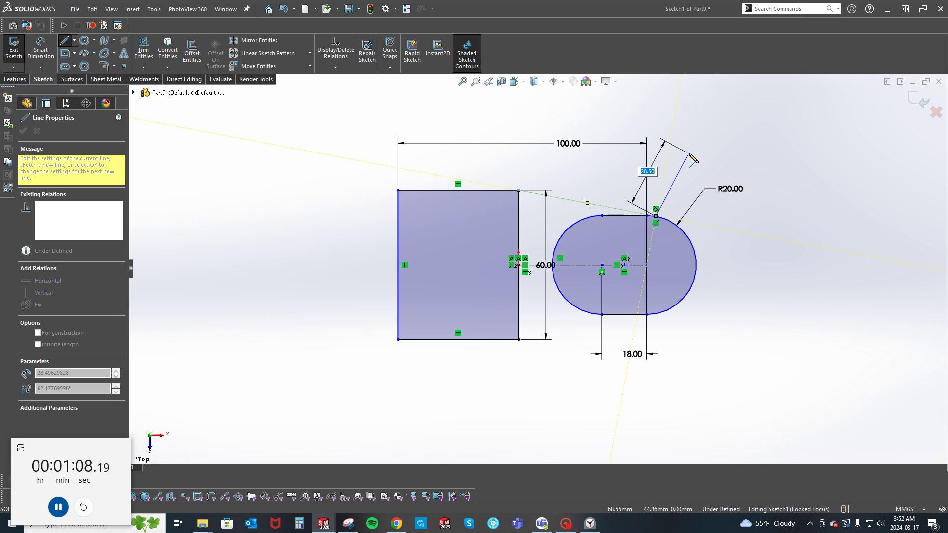
pyautogui.doubleClick(656, 216)
# Step: Mirror the tangent line about the horizontal centerline
pyautogui.press('s')
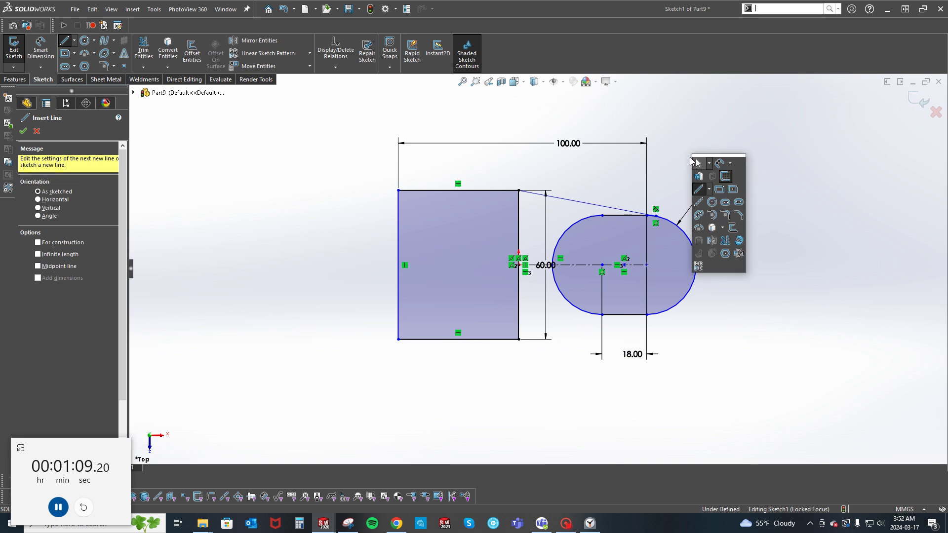
pyautogui.click(709, 242)
pyautogui.click(585, 204)
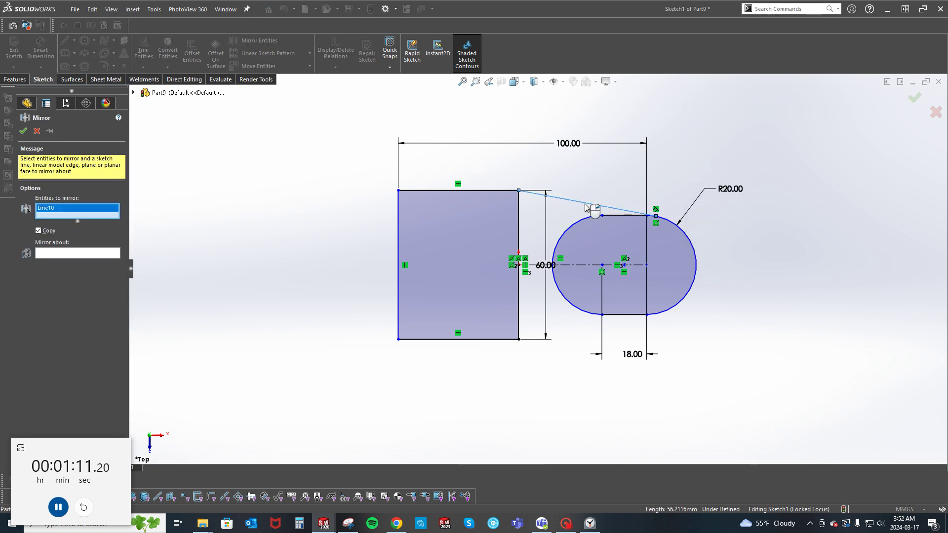
pyautogui.click(532, 267)
pyautogui.press('Return')
# Step: Dimension the angle between the two tangent lines as 20°
pyautogui.press('d')
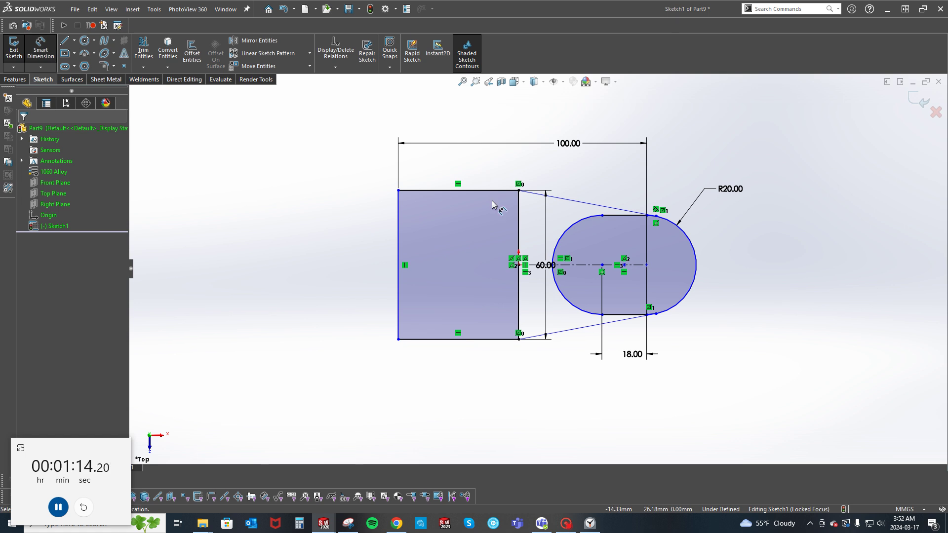
pyautogui.click(558, 198)
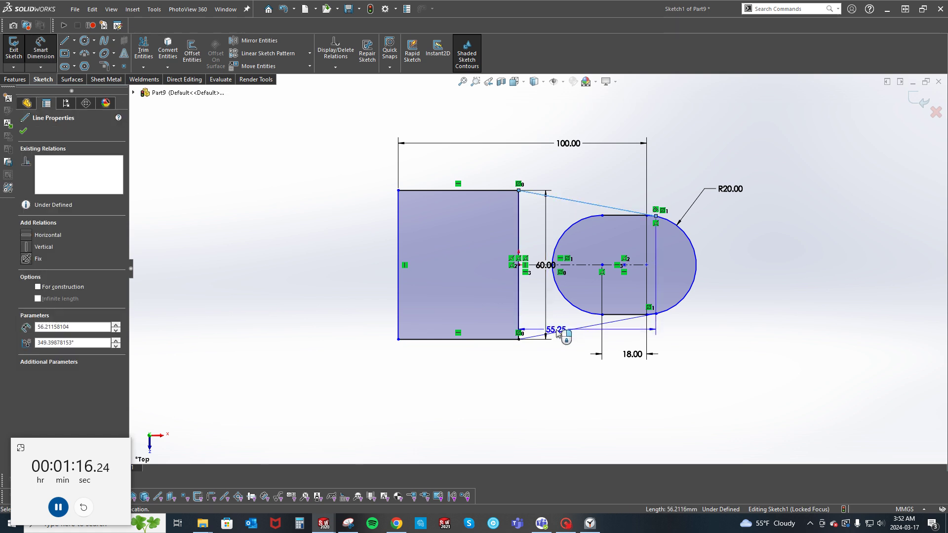
pyautogui.click(556, 332)
pyautogui.click(328, 276)
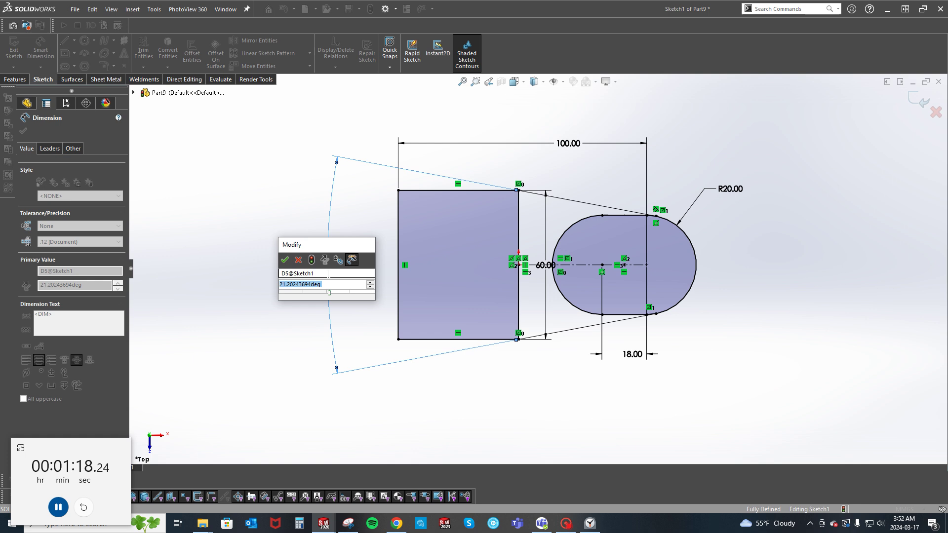
pyautogui.write('20')
pyautogui.press('Return')
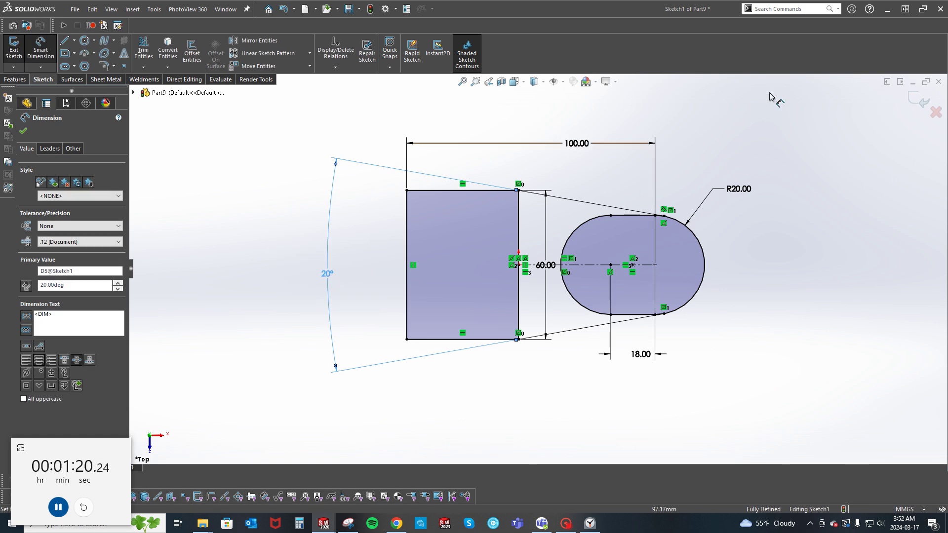
# Step: Sketch a straight slot inside the existing one, using the same two arc centres
pyautogui.press('Escape')
pyautogui.press('s')
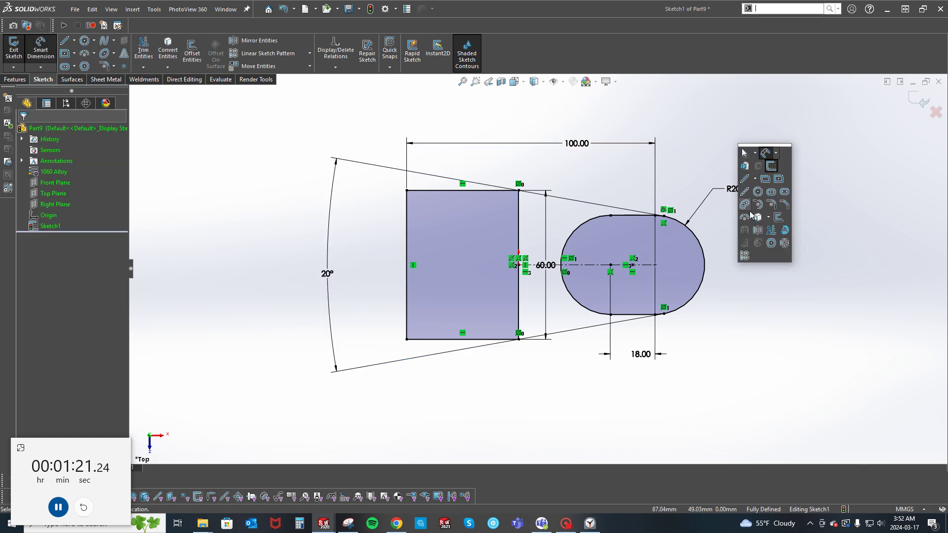
pyautogui.click(775, 194)
pyautogui.click(655, 265)
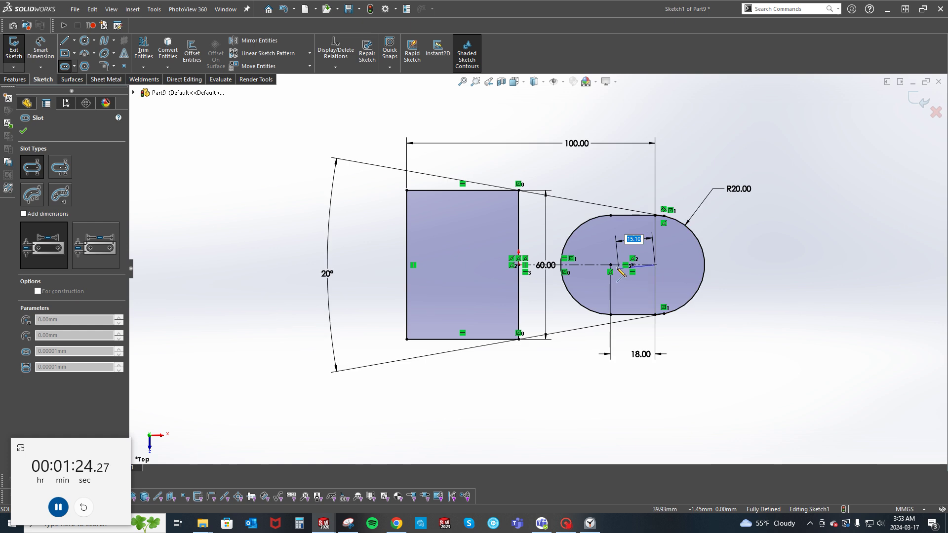
pyautogui.click(611, 265)
pyautogui.click(587, 237)
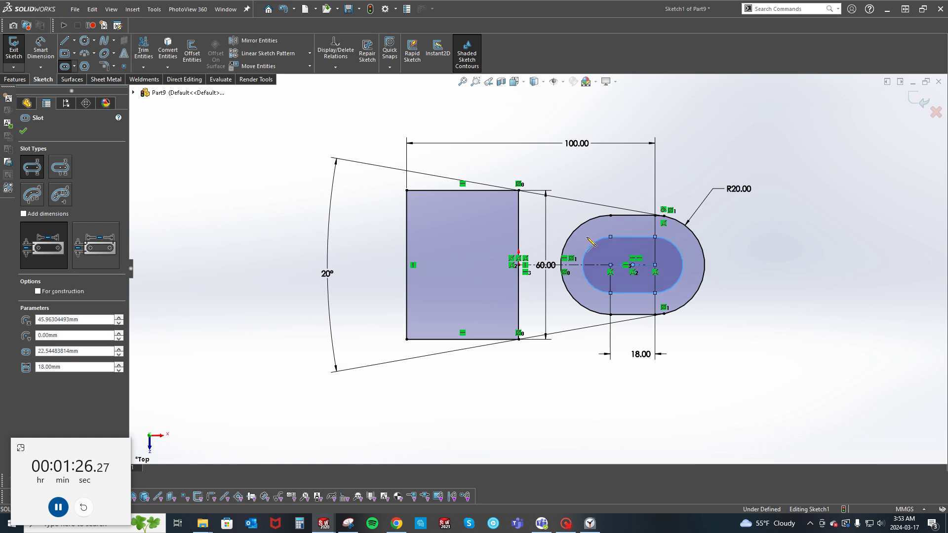
# Step: Dimension the inner slot's end radius as 11 mm
pyautogui.press('d')
pyautogui.click(678, 254)
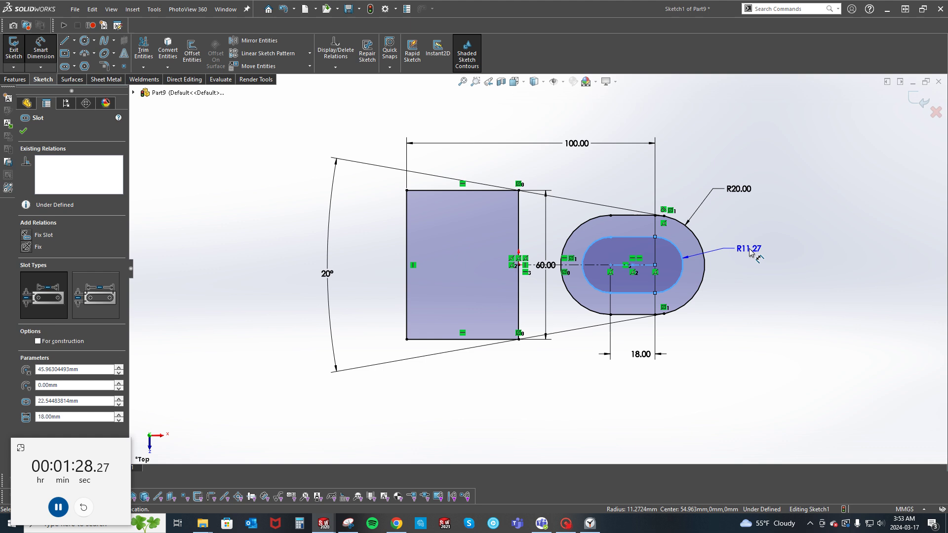
pyautogui.click(721, 250)
pyautogui.write('11')
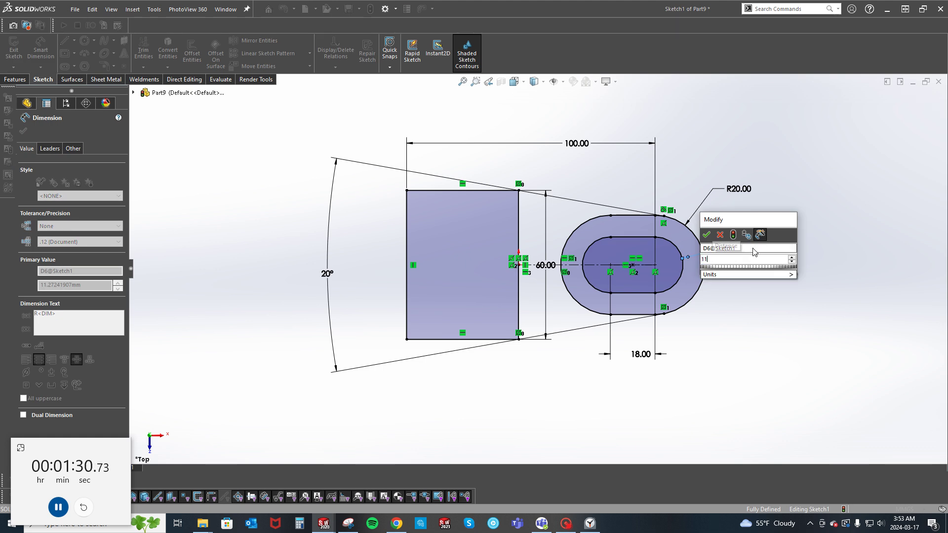
pyautogui.press('Return')
pyautogui.press('Escape')
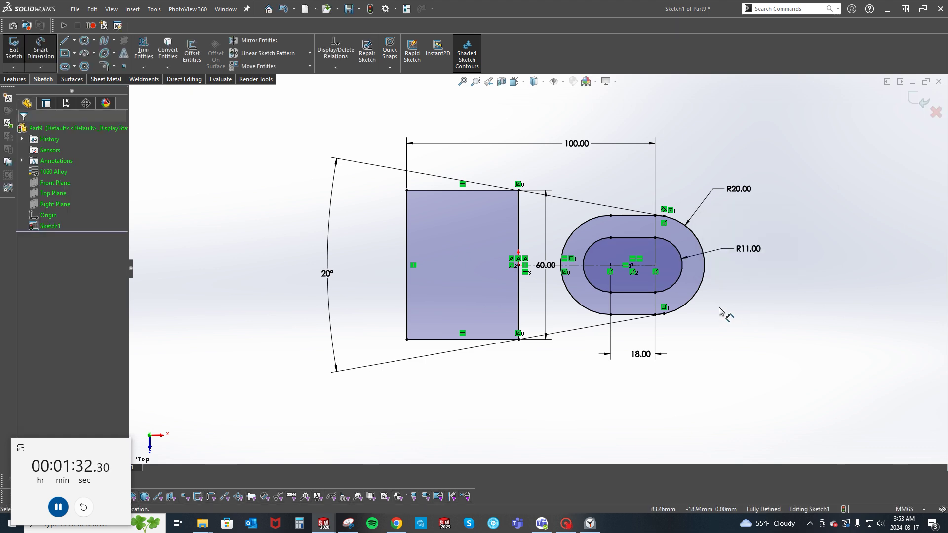
# Step: Sketch a center rectangle 6 mm high and about 30 mm long, centred on the inner slot's right end and crossing the outer arc
pyautogui.scroll(-2, 740, 313)
pyautogui.press('s')
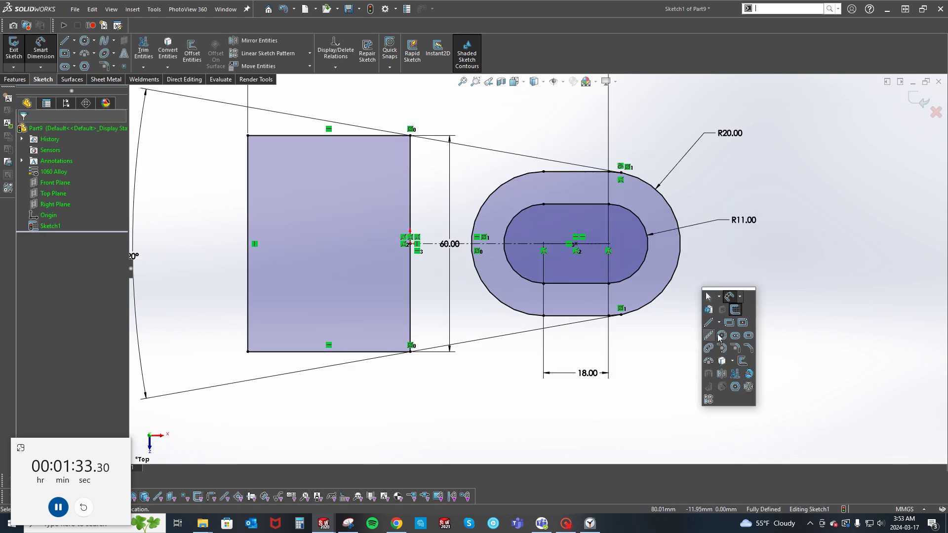
pyautogui.click(742, 321)
pyautogui.click(647, 244)
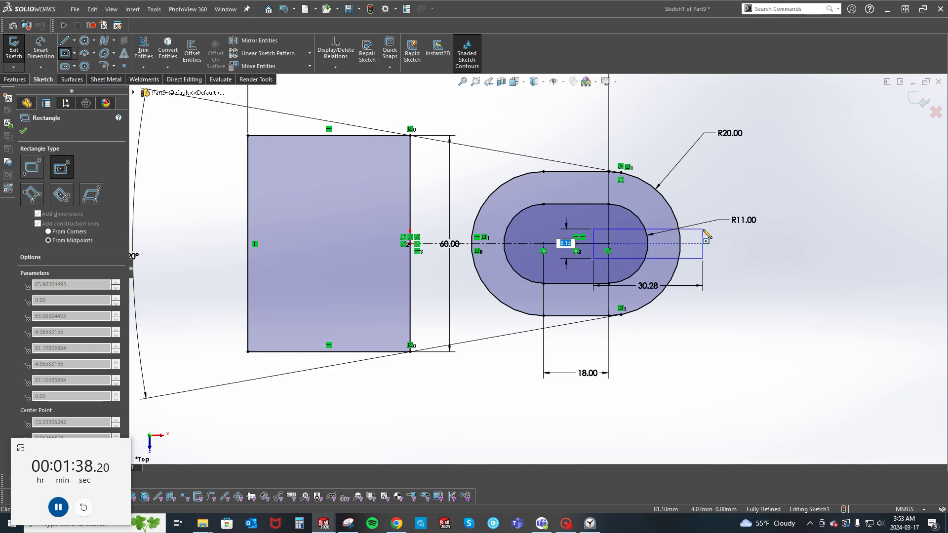
pyautogui.write('6')
pyautogui.press('Return')
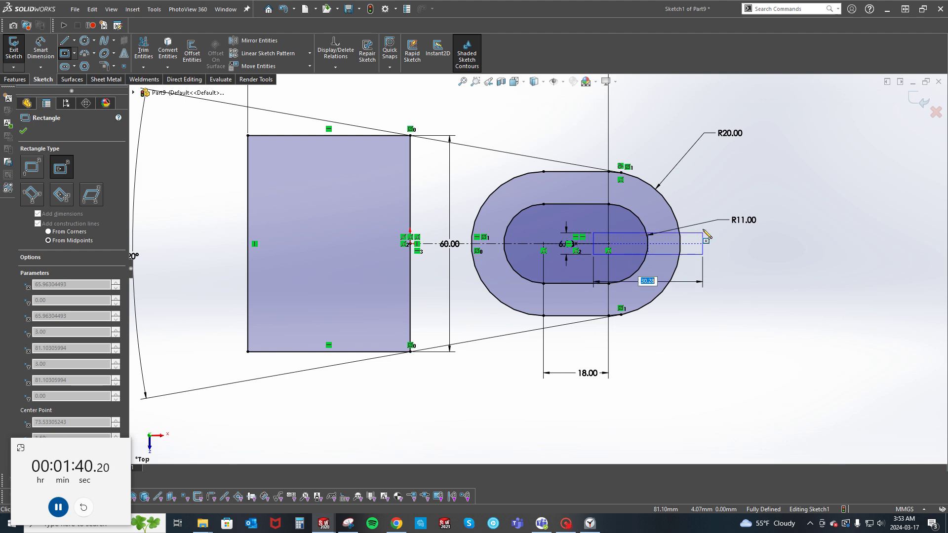
pyautogui.press('Return')
pyautogui.press('f')
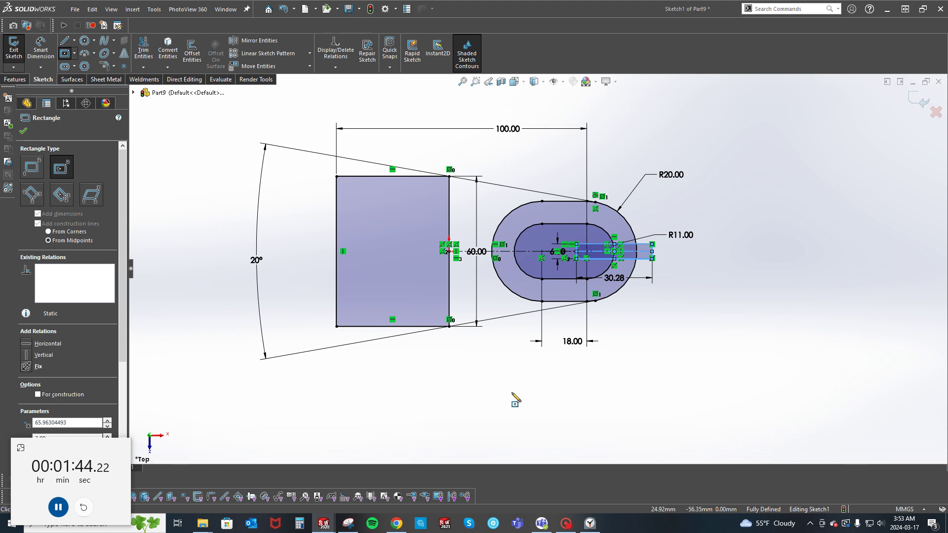
# Step: Extrude the rectangular block, tapered web and slot ring regions 15 mm, leaving out the inner slot and the 6 mm gap
pyautogui.write('e15')
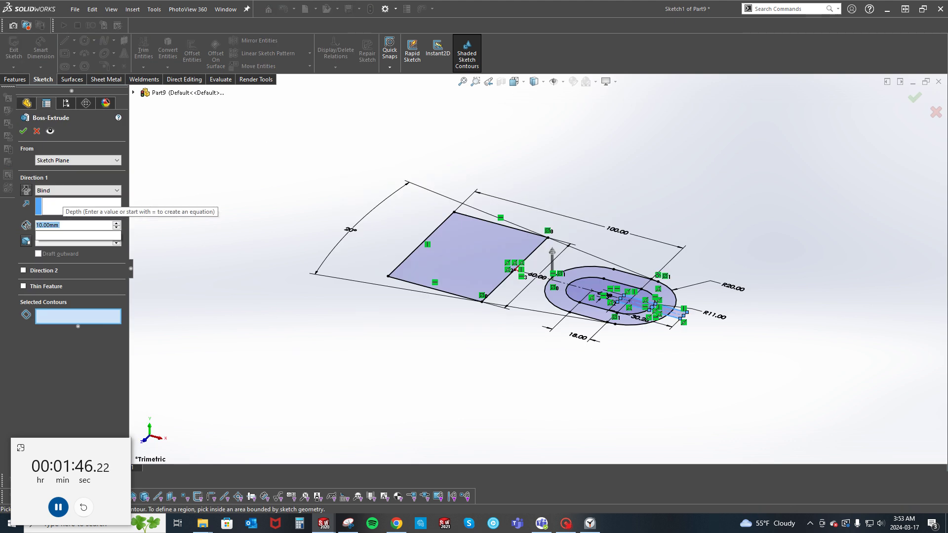
pyautogui.press('Return')
pyautogui.scroll(-3, 515, 310)
pyautogui.click(488, 204)
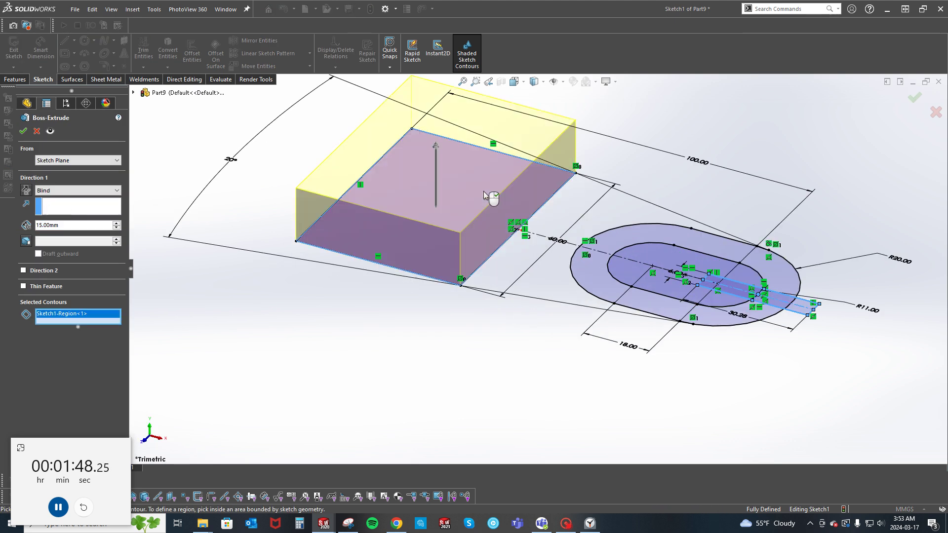
pyautogui.click(558, 213)
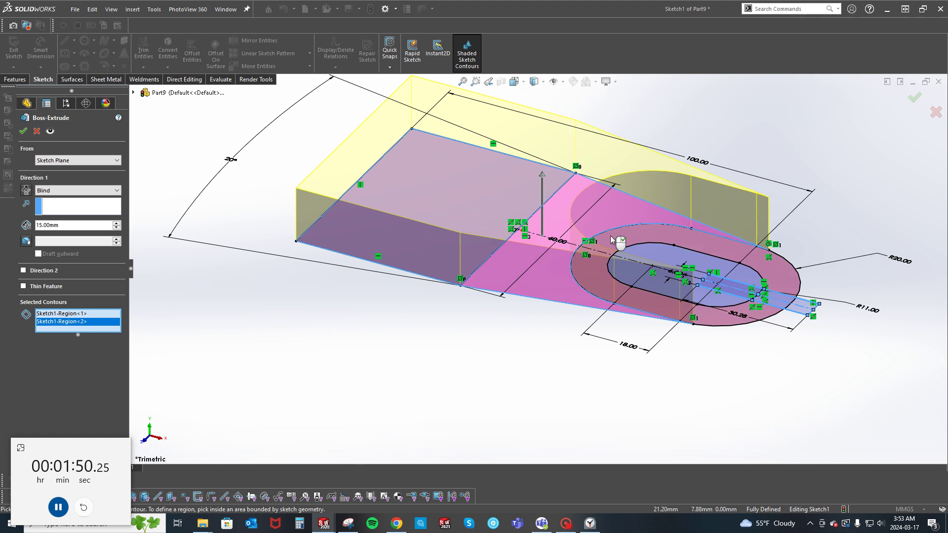
pyautogui.click(611, 235)
pyautogui.press('Return')
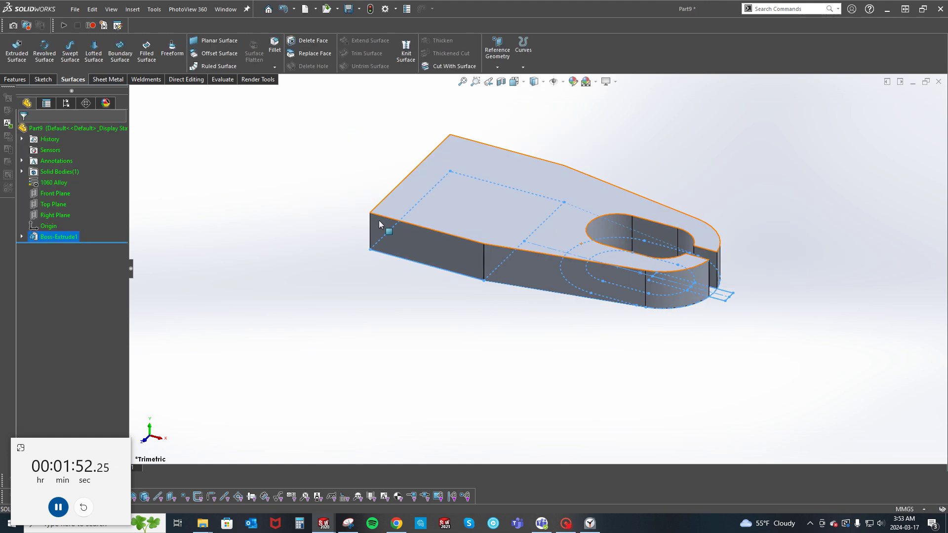
# Step: Reuse the base sketch to extrude the slot ring region 20 mm, merged with the body
pyautogui.click(22, 237)
pyautogui.click(58, 248)
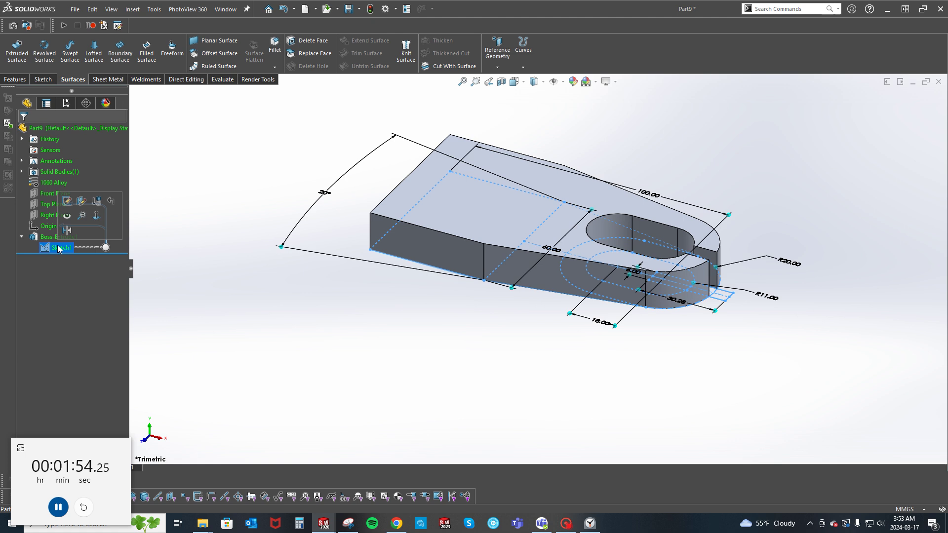
pyautogui.press('Return')
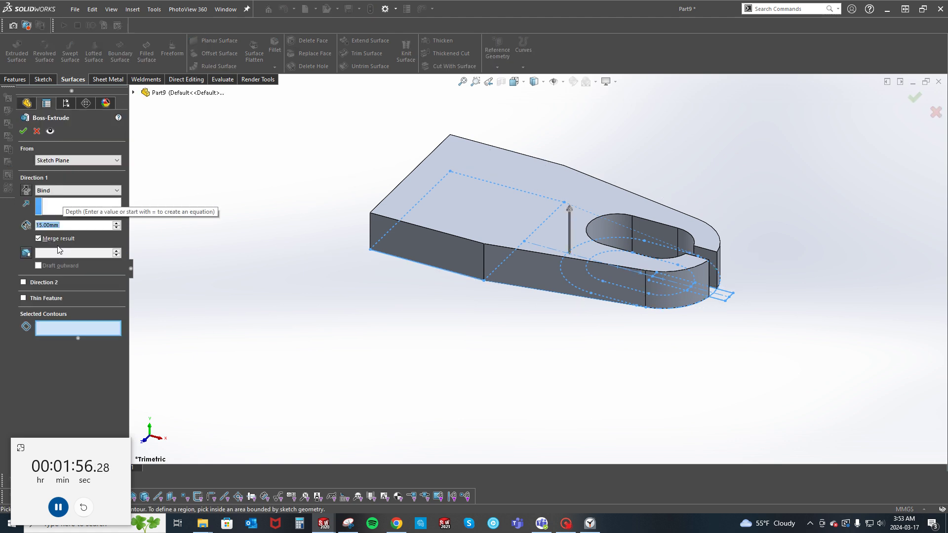
pyautogui.write('20')
pyautogui.press('Return')
pyautogui.scroll(-1, 597, 236)
pyautogui.scroll(-2, 579, 257)
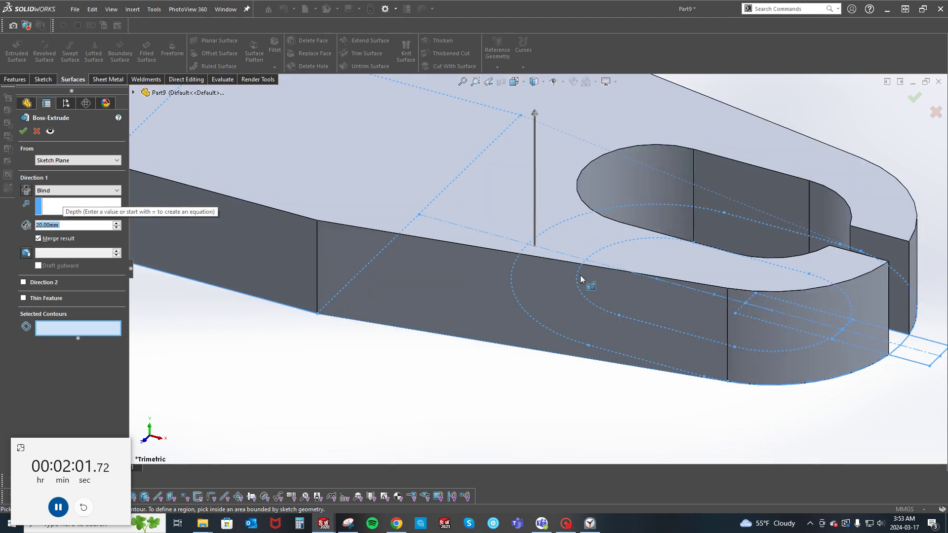
pyautogui.click(553, 272)
pyautogui.rightClick(553, 271)
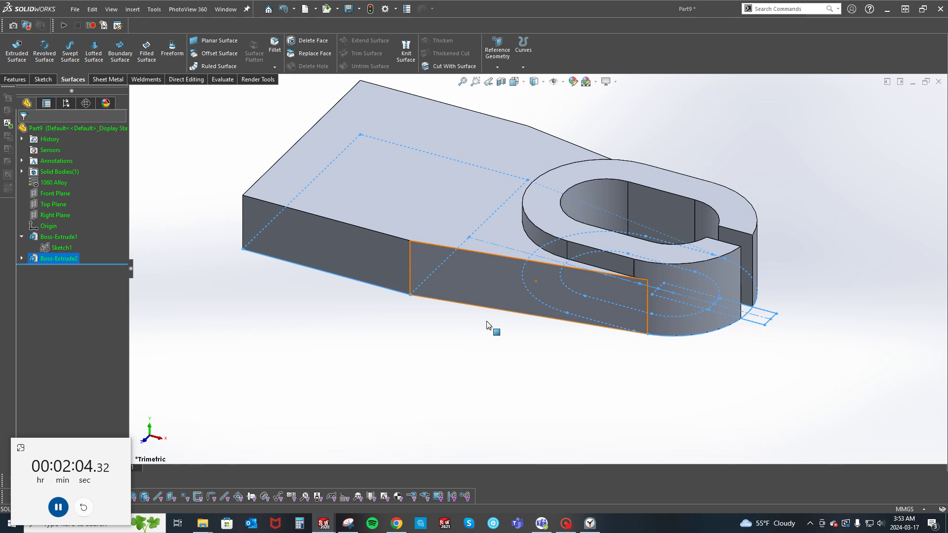
# Step: Reuse the base sketch to extrude the large rectangle region 57 mm, merged with the body
pyautogui.click(394, 332)
pyautogui.scroll(3, 225, 181)
pyautogui.click(62, 247)
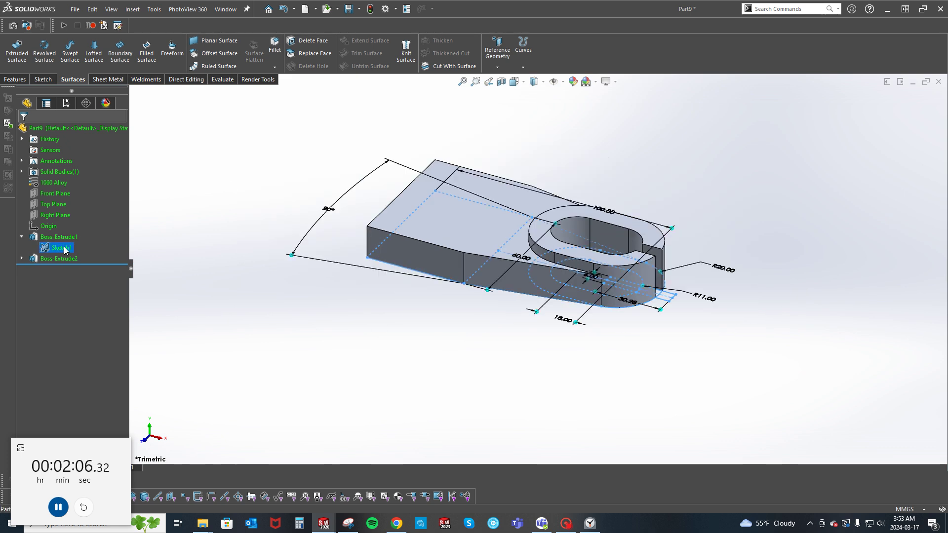
pyautogui.press('e')
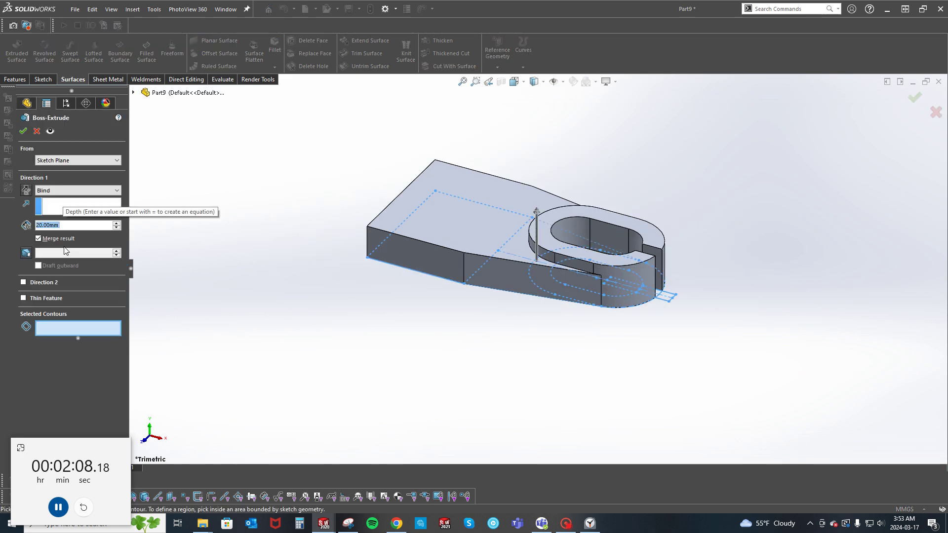
pyautogui.write('57')
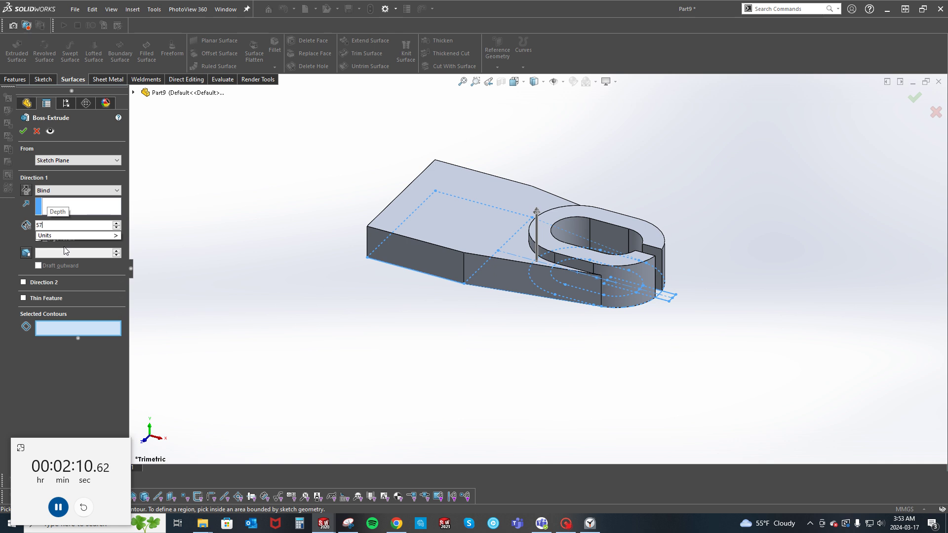
pyautogui.press('Return')
pyautogui.click(452, 221)
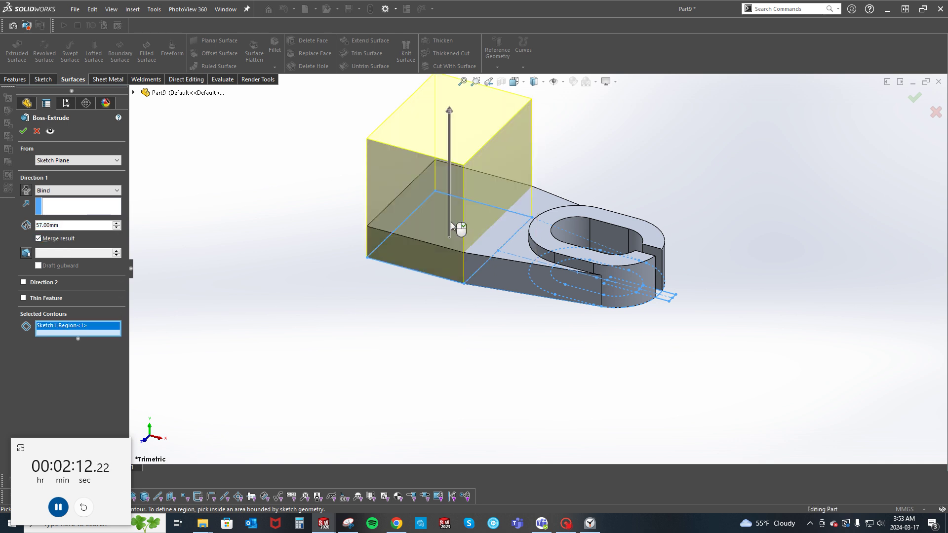
pyautogui.press('Return')
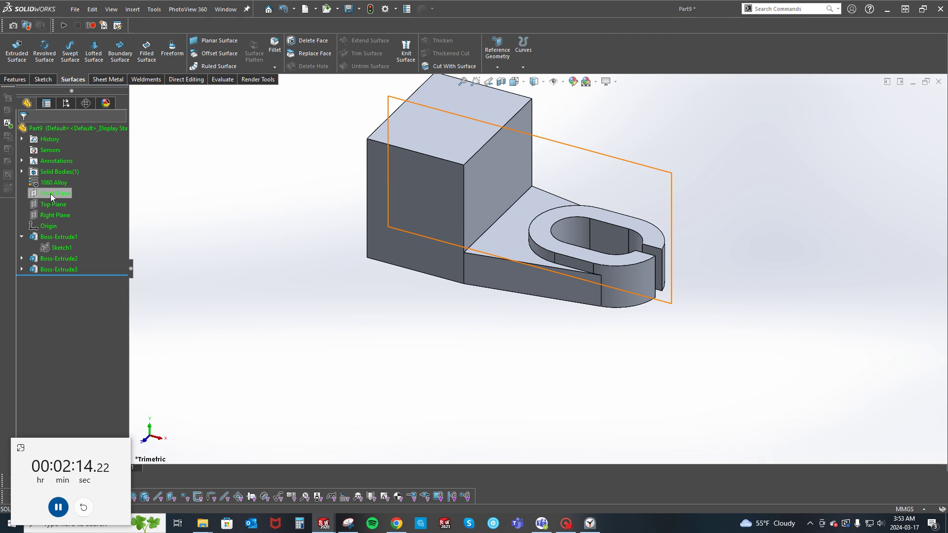
# Step: On the Front Plane, sketch a closed triangle about 39 mm tall at the block's upper outer corner, along its outer and top edges
pyautogui.click(52, 192)
pyautogui.click(61, 166)
pyautogui.press('s')
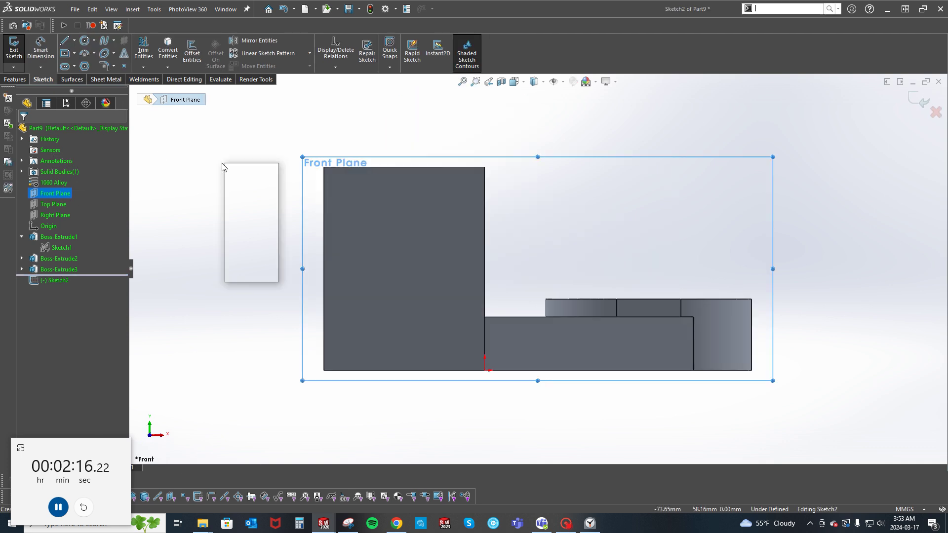
pyautogui.click(230, 201)
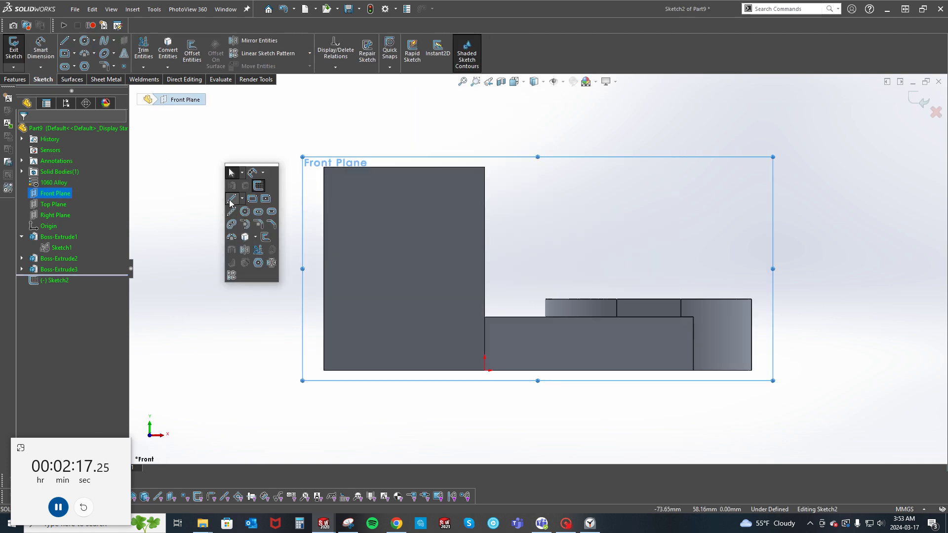
pyautogui.click(325, 307)
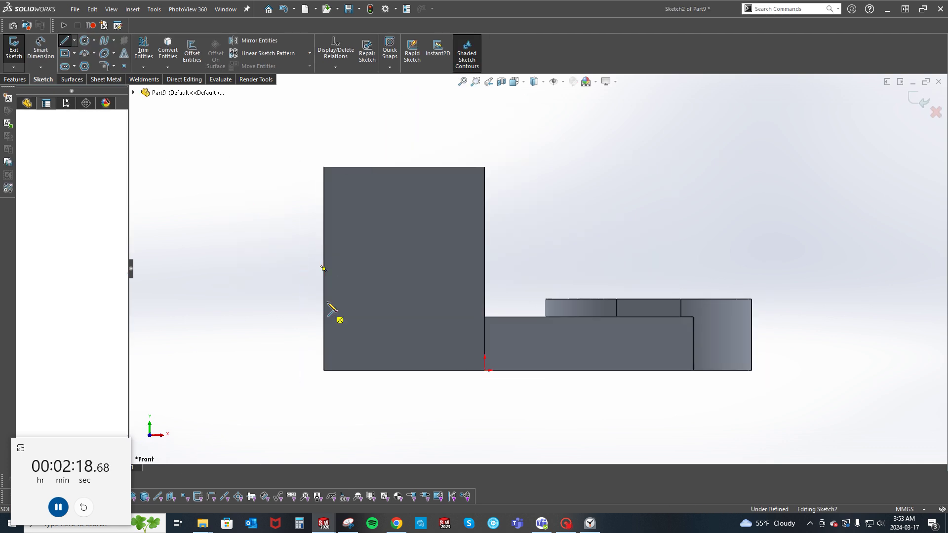
pyautogui.click(324, 168)
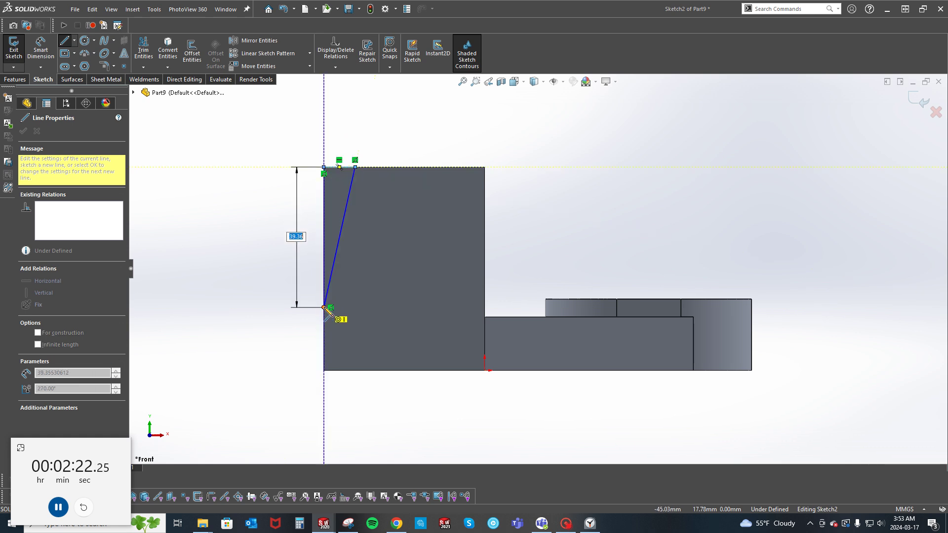
pyautogui.click(323, 307)
pyautogui.press('Escape')
# Step: Set the angle between the triangle's vertical and slanted lines to 15 degrees
pyautogui.click(323, 205)
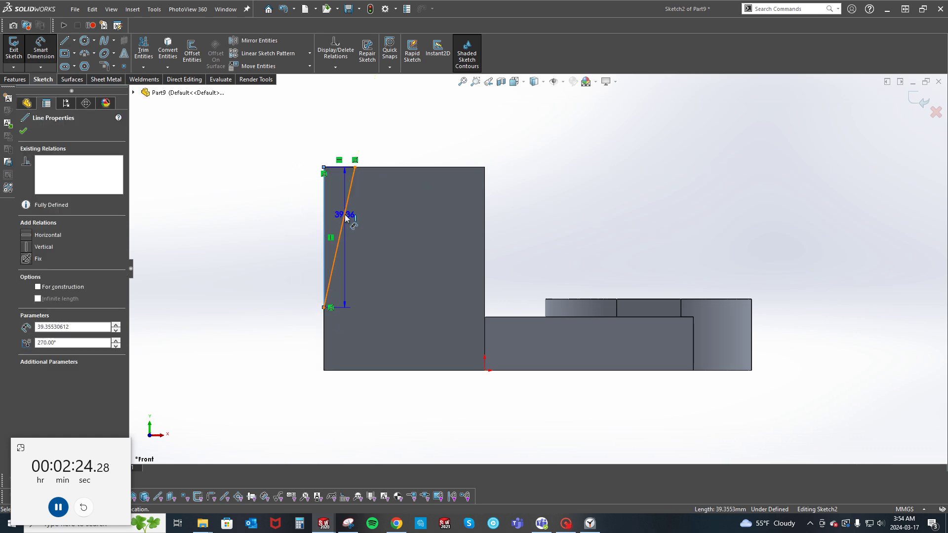
pyautogui.click(343, 222)
pyautogui.click(338, 124)
pyautogui.write('15')
pyautogui.press('Return')
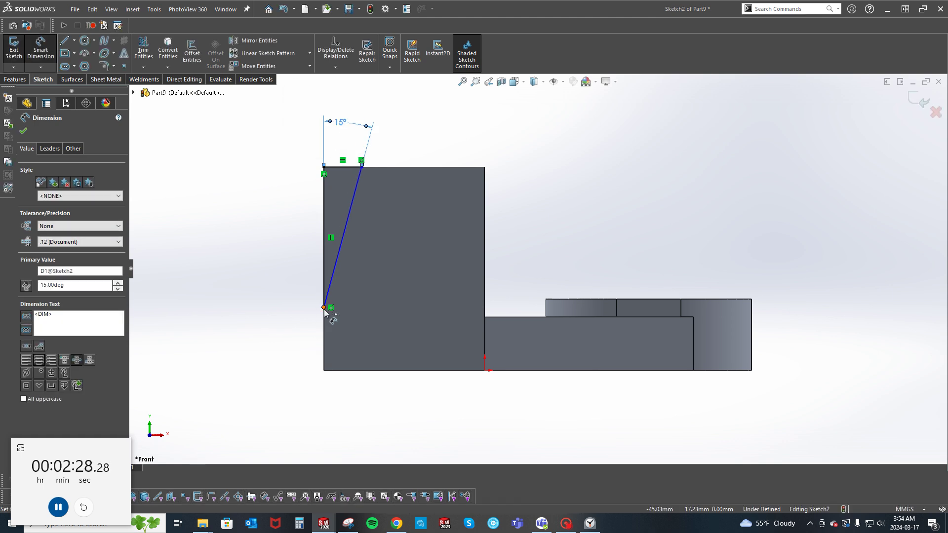
# Step: Dimension the triangle's lower corner 15 mm above the block's bottom edge
pyautogui.click(324, 308)
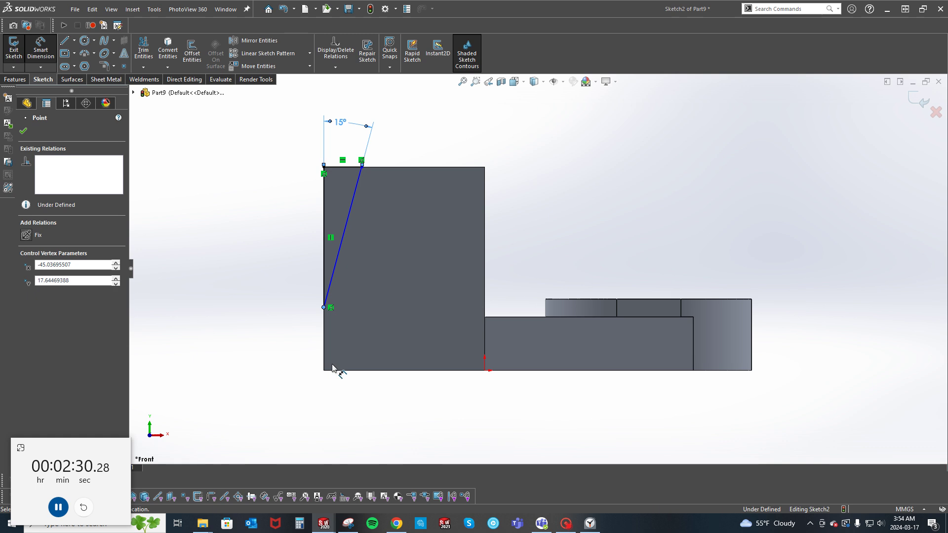
pyautogui.click(334, 371)
pyautogui.click(269, 340)
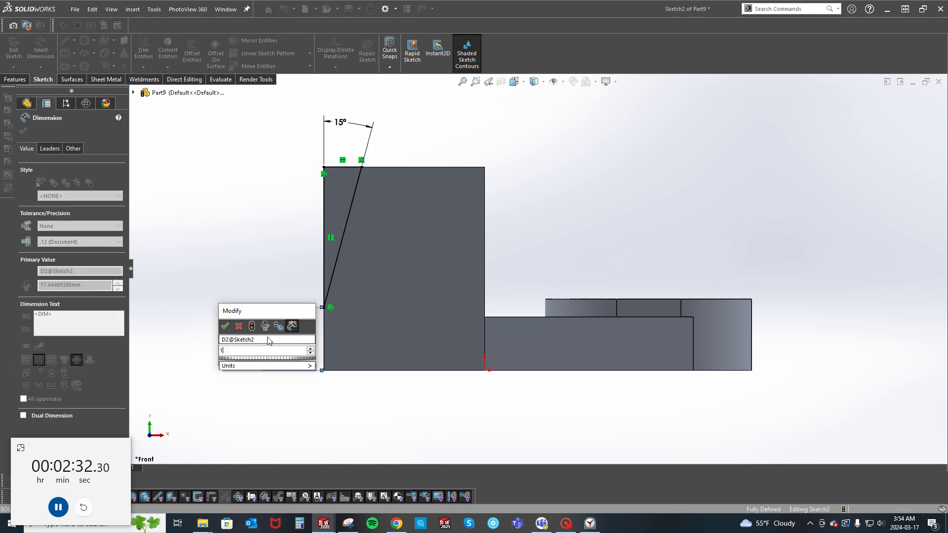
pyautogui.write('15')
pyautogui.press('Return')
pyautogui.click(260, 224)
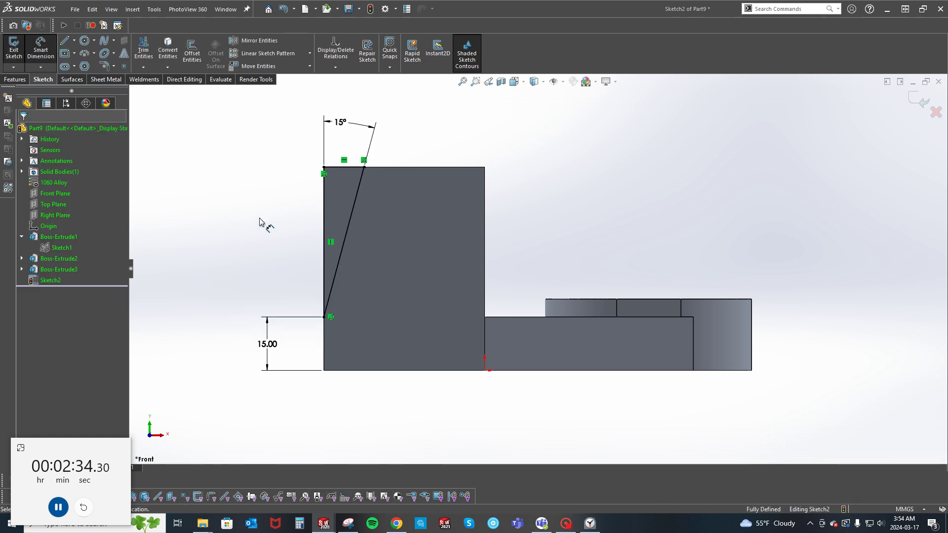
# Step: Sketch a 15 mm diameter circle on the block's front view, between the slanted line and the inner edge
pyautogui.press('c')
pyautogui.click(424, 246)
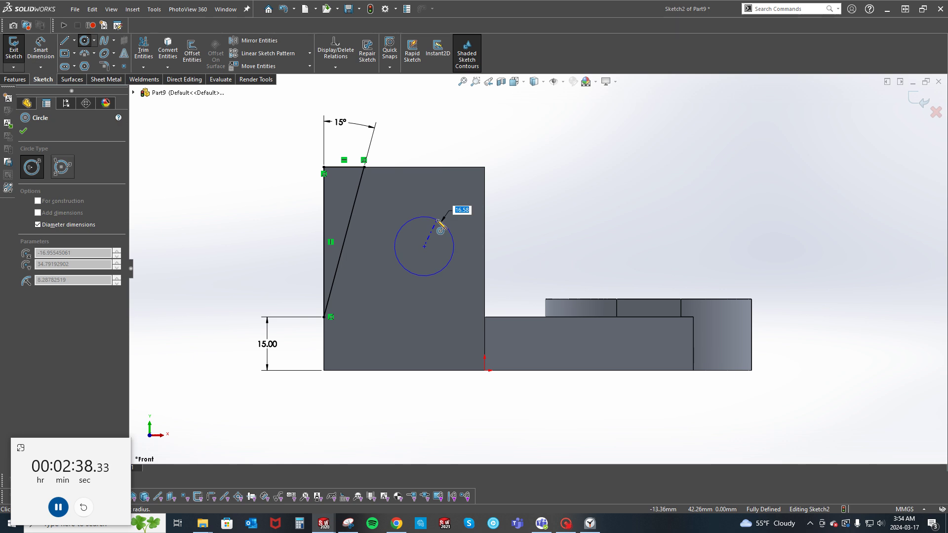
pyautogui.write('15')
pyautogui.press('Return')
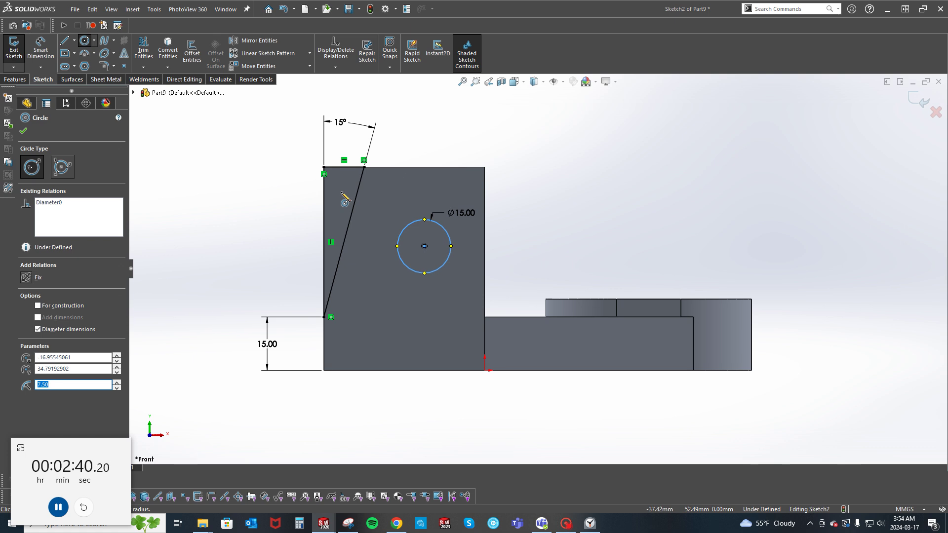
# Step: Position the 15 mm circle's centre 30 mm from the block's outer vertical edge and 35 mm above its bottom edge
pyautogui.press('d')
pyautogui.click(324, 334)
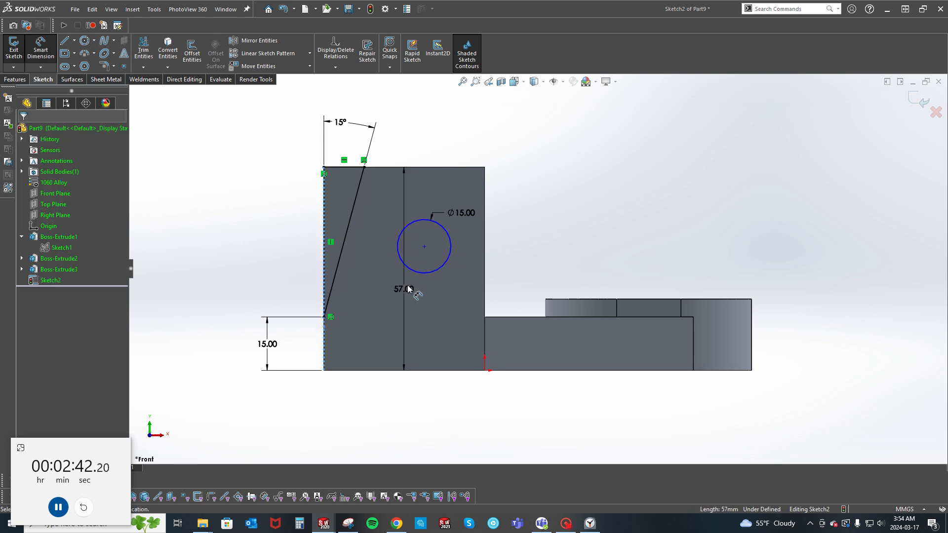
pyautogui.click(419, 274)
pyautogui.click(372, 415)
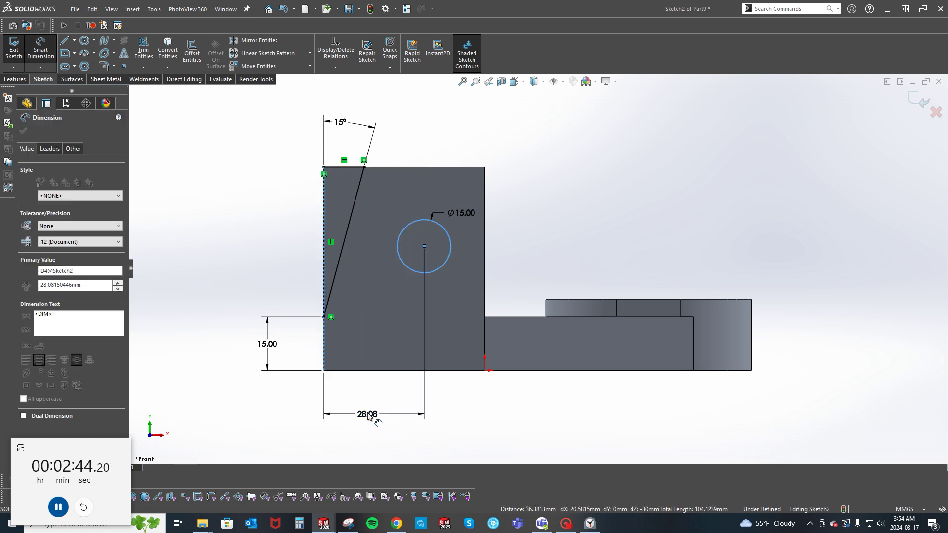
pyautogui.write('30')
pyautogui.press('Return')
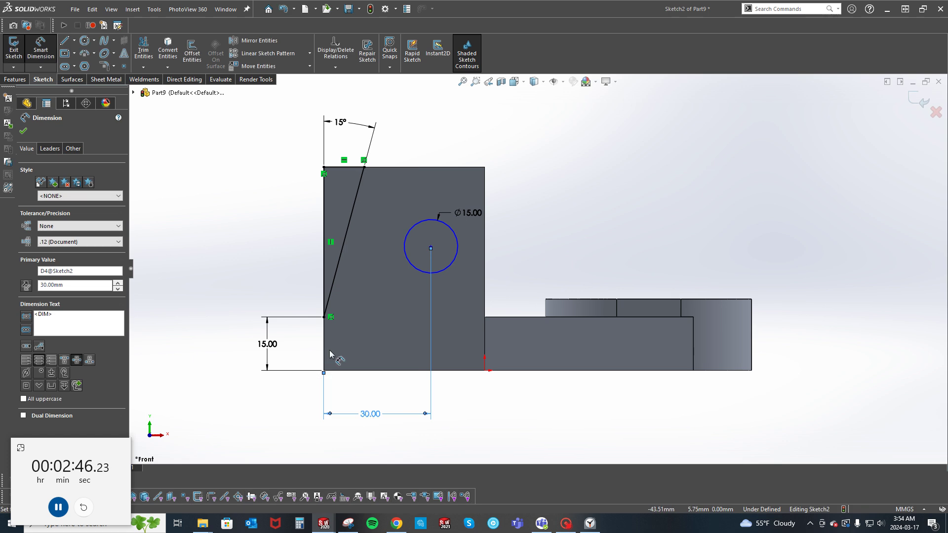
pyautogui.click(357, 370)
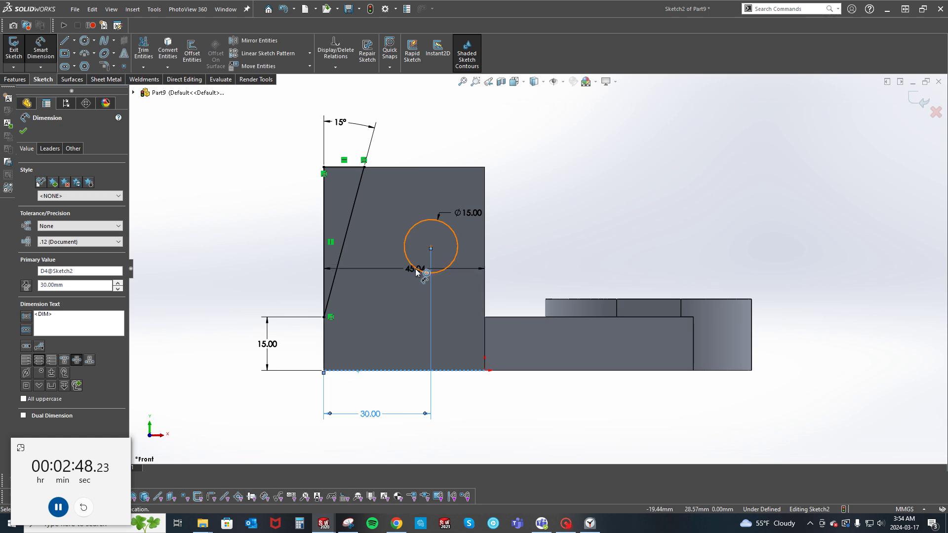
pyautogui.click(424, 269)
pyautogui.click(250, 279)
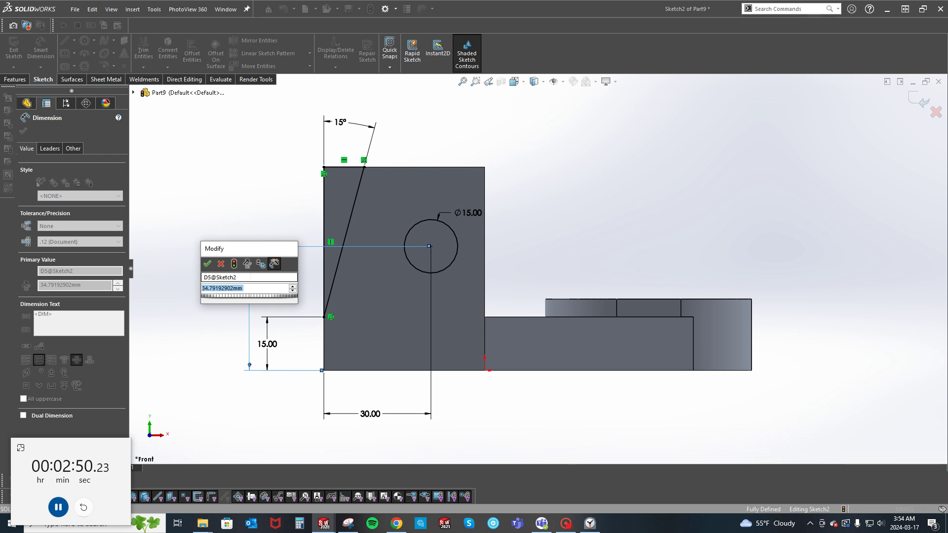
pyautogui.write('35')
pyautogui.press('Return')
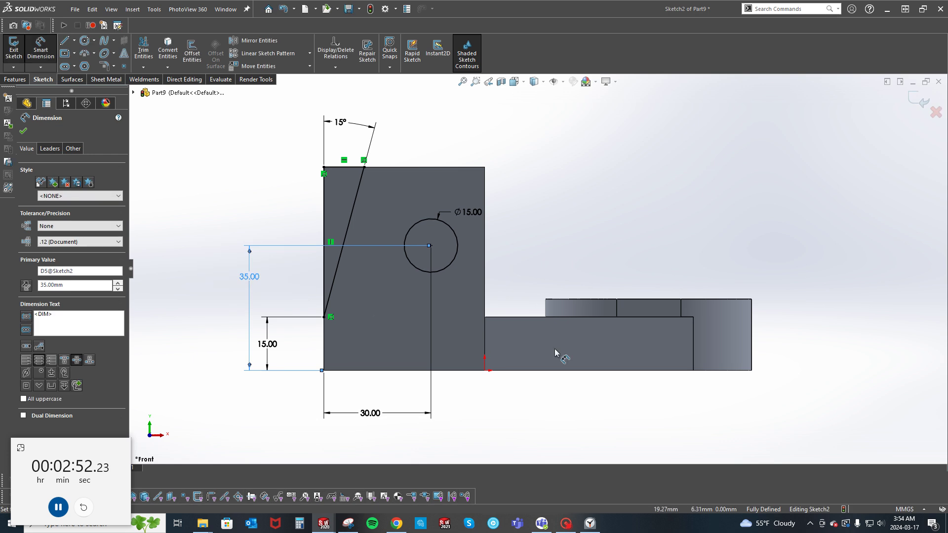
# Step: Sketch an 8 mm diameter circle on the low web between the block and the slot ring
pyautogui.press('c')
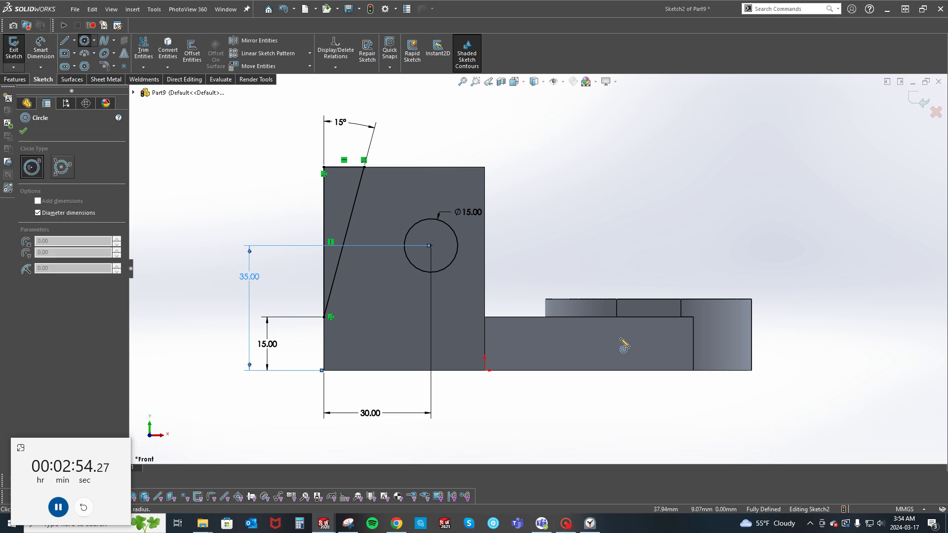
pyautogui.click(620, 339)
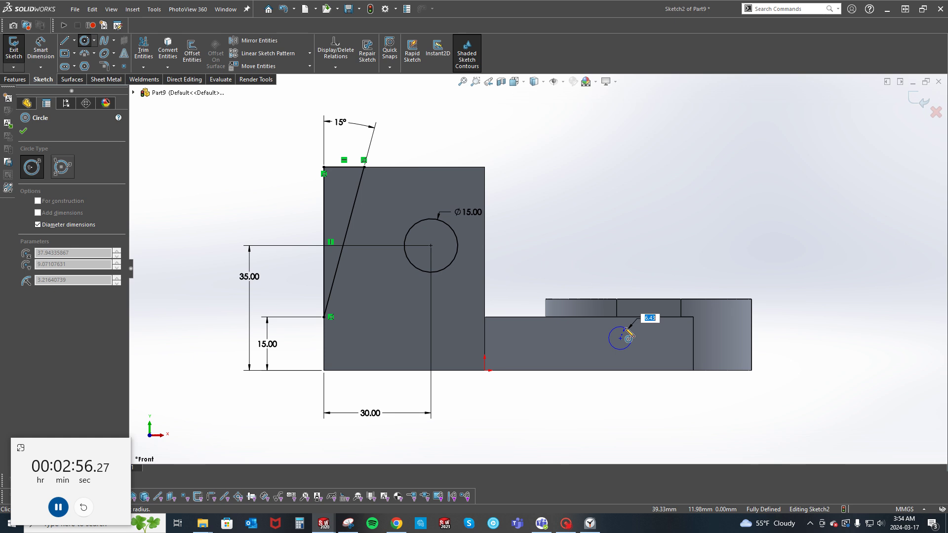
pyautogui.press('Return')
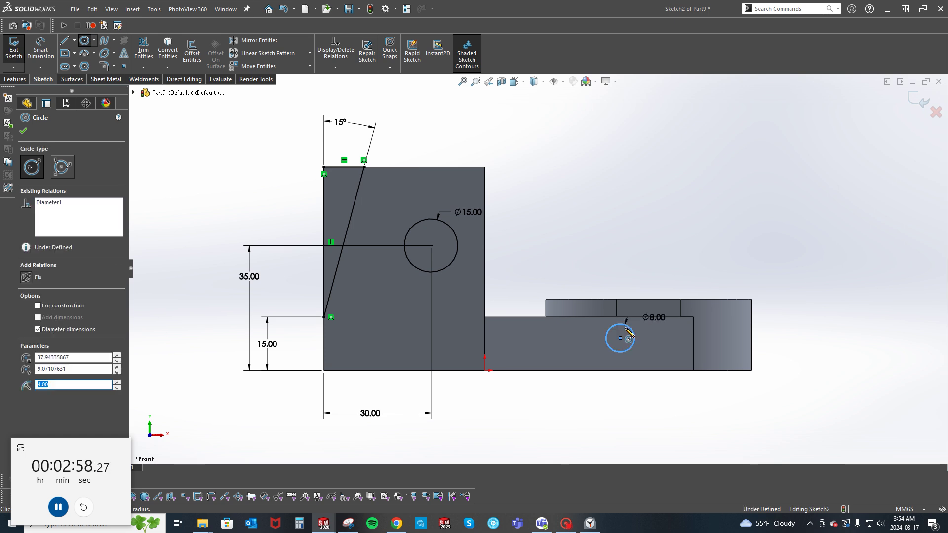
# Step: Position the 8 mm circle's centre 87 mm from the block's outer vertical edge and 7 mm above the web's bottom edge
pyautogui.press('d')
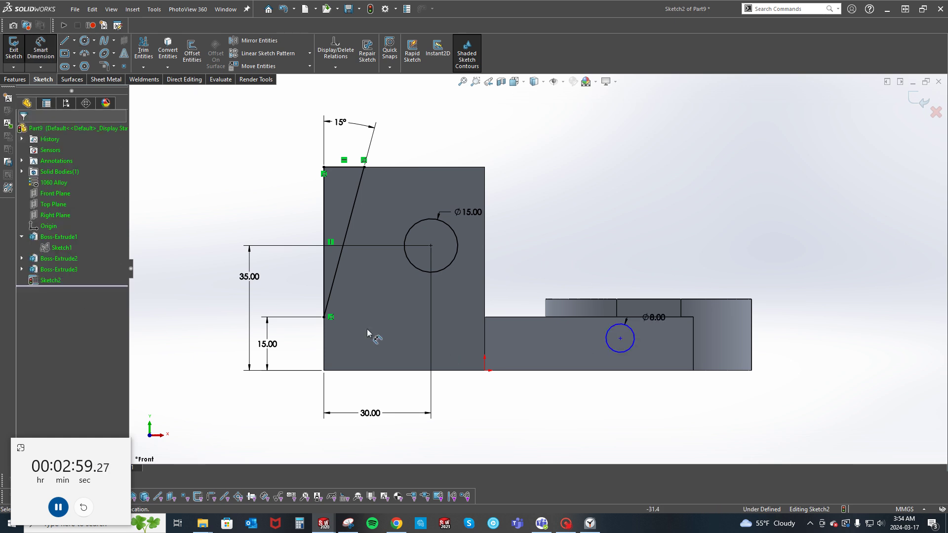
pyautogui.click(324, 352)
pyautogui.click(627, 352)
pyautogui.click(545, 400)
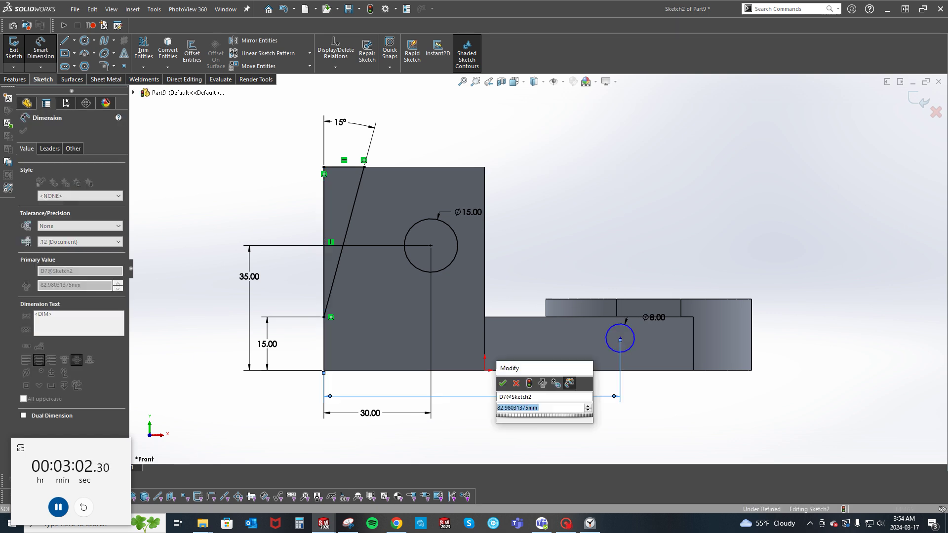
pyautogui.write('87')
pyautogui.press('Return')
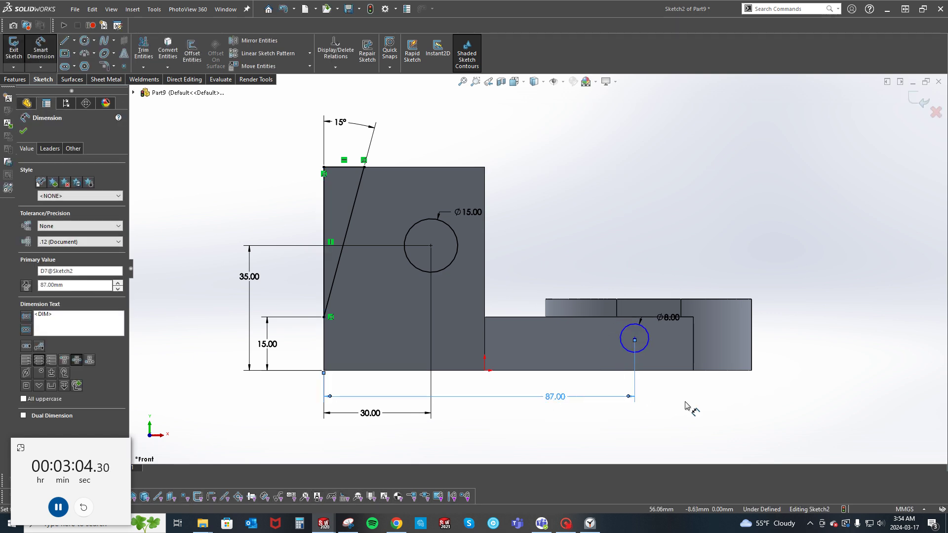
pyautogui.click(674, 392)
pyautogui.click(656, 371)
pyautogui.click(646, 349)
pyautogui.click(731, 346)
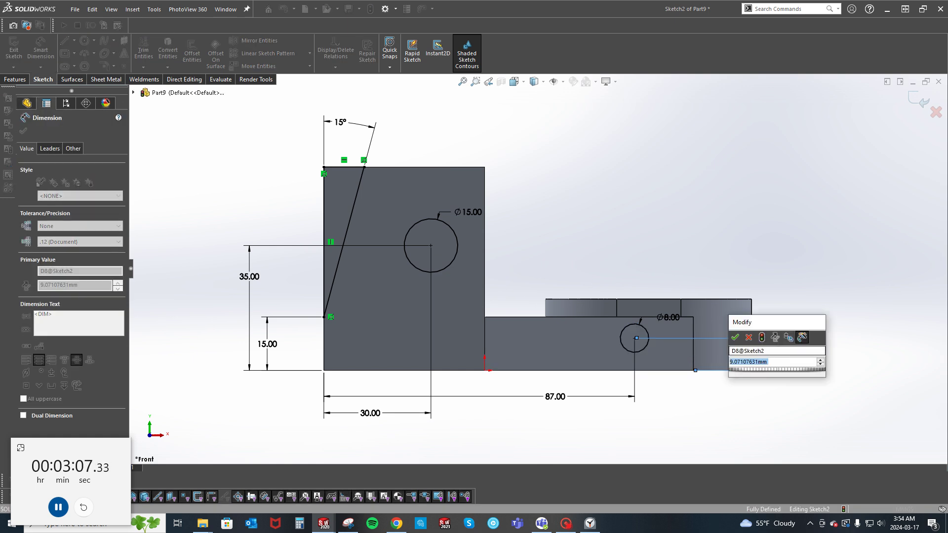
pyautogui.write('7')
pyautogui.press('Return')
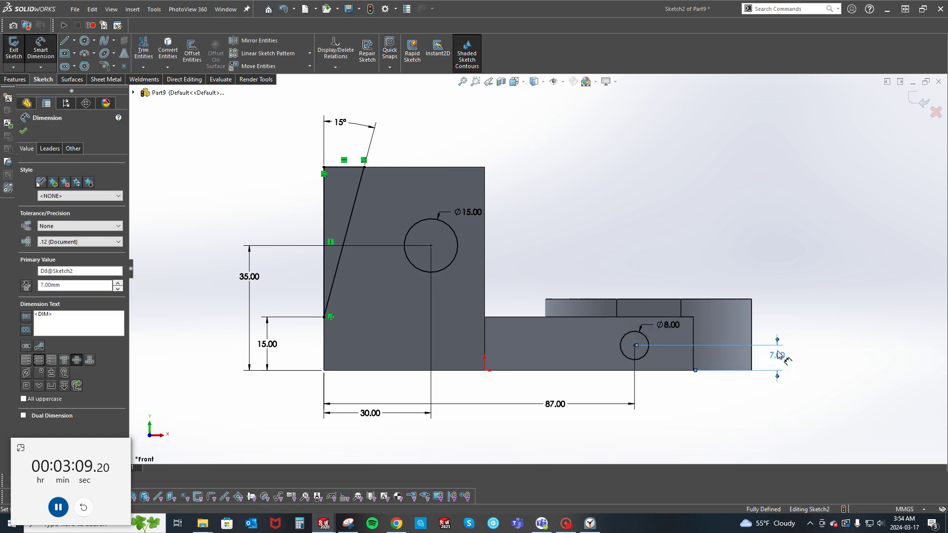
# Step: Cut the triangle and both circles through the whole body with an Extruded Cut set to Through All - Both Directions
pyautogui.rightClick(666, 245)
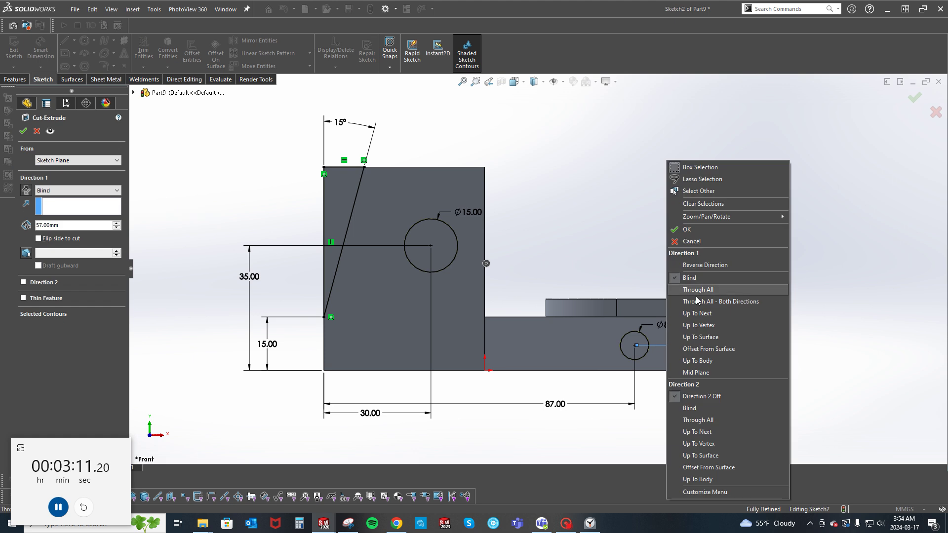
pyautogui.click(696, 300)
pyautogui.rightClick(696, 300)
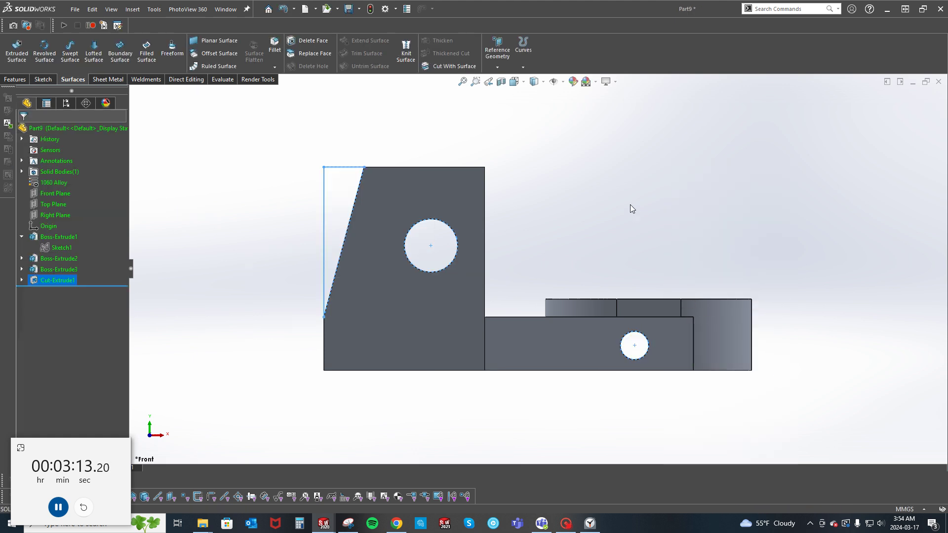
# Step: On the block's face above the web, sketch a vertical centerline about 73 mm long upward from the origin
pyautogui.moveTo(630, 205); pyautogui.dragTo(543, 176, button='middle')
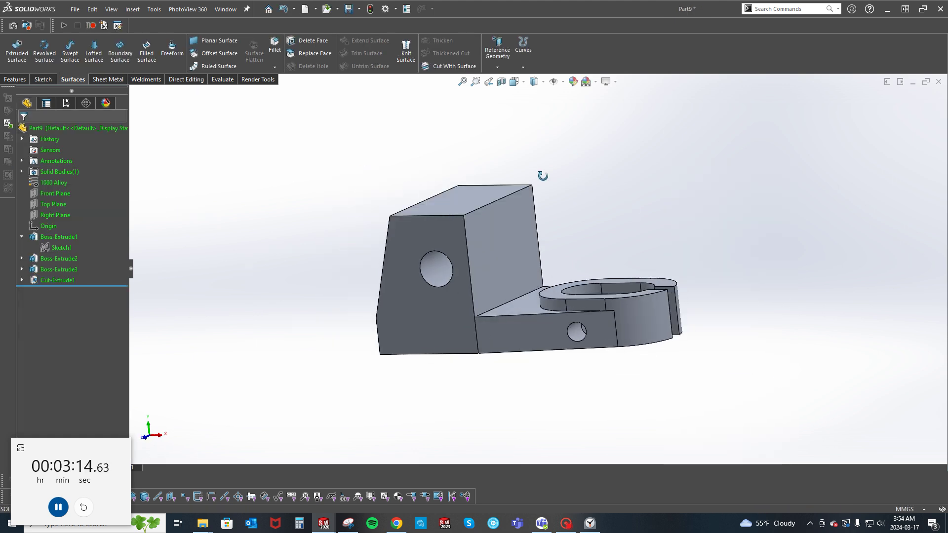
pyautogui.click(496, 227)
pyautogui.rightClick(495, 227)
pyautogui.click(518, 212)
pyautogui.press('s')
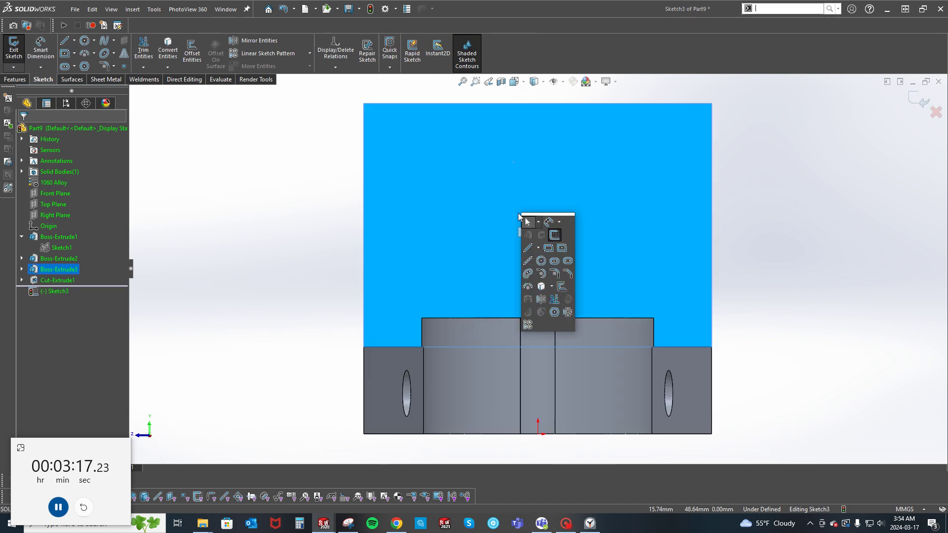
pyautogui.click(528, 260)
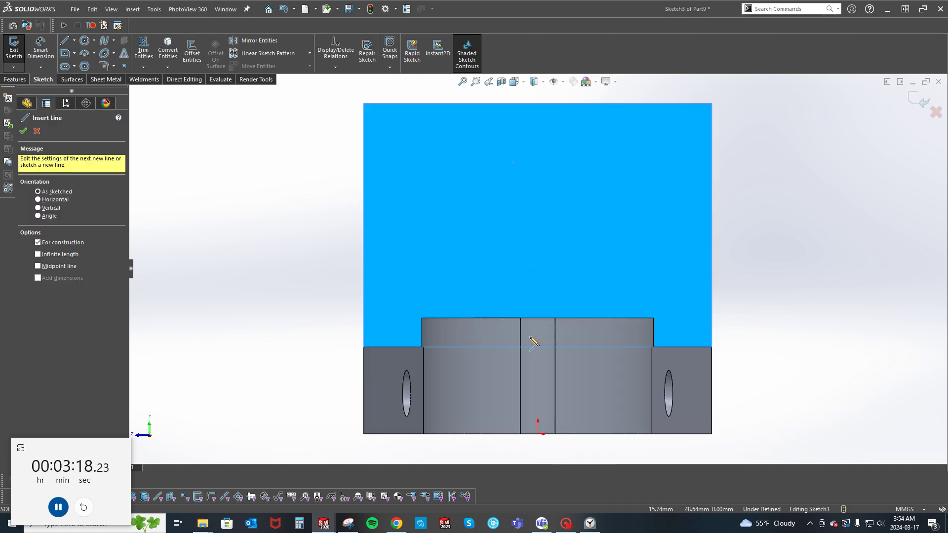
pyautogui.click(538, 435)
pyautogui.scroll(3, 539, 268)
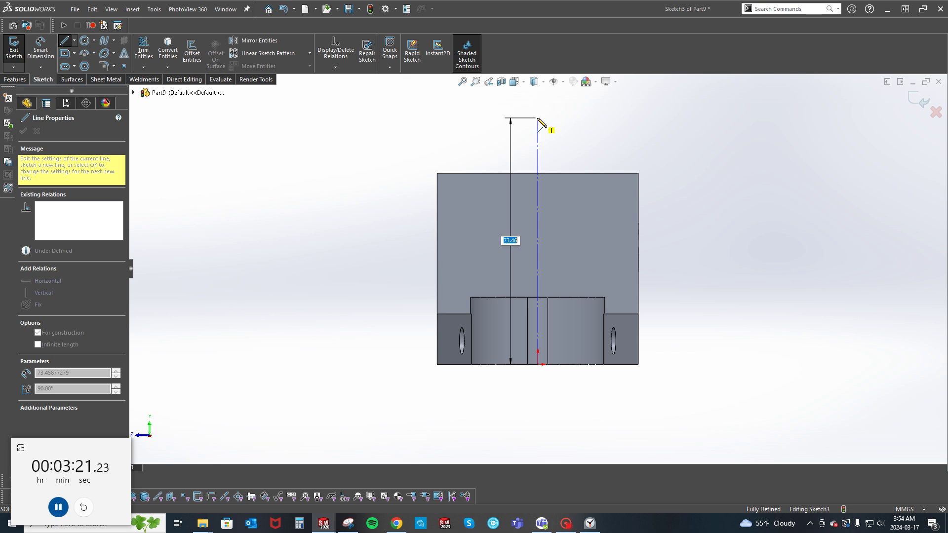
pyautogui.click(538, 118)
pyautogui.press('Escape')
# Step: Sketch a closed triangle 42 mm tall at the face's upper left corner, running down the side edge to the web's top
pyautogui.press('s')
pyautogui.click(437, 177)
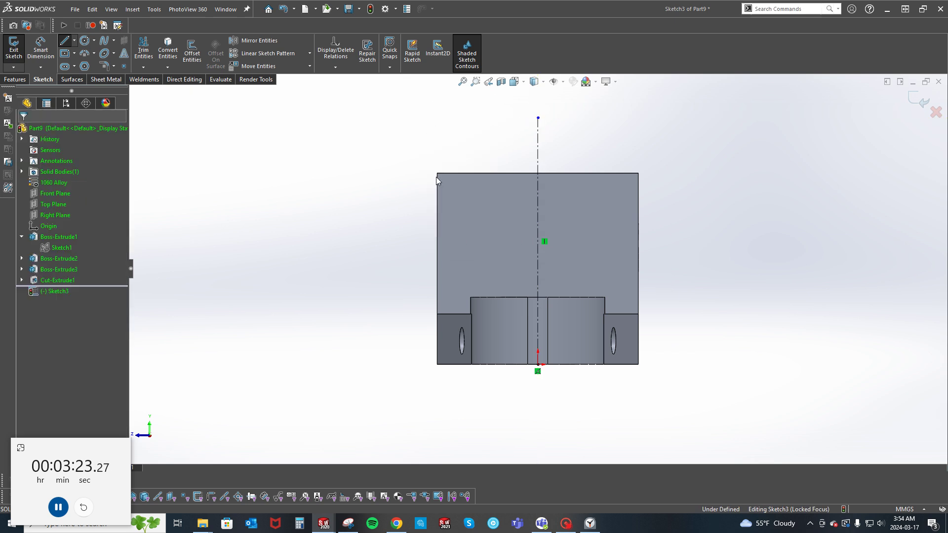
pyautogui.click(437, 173)
pyautogui.click(438, 314)
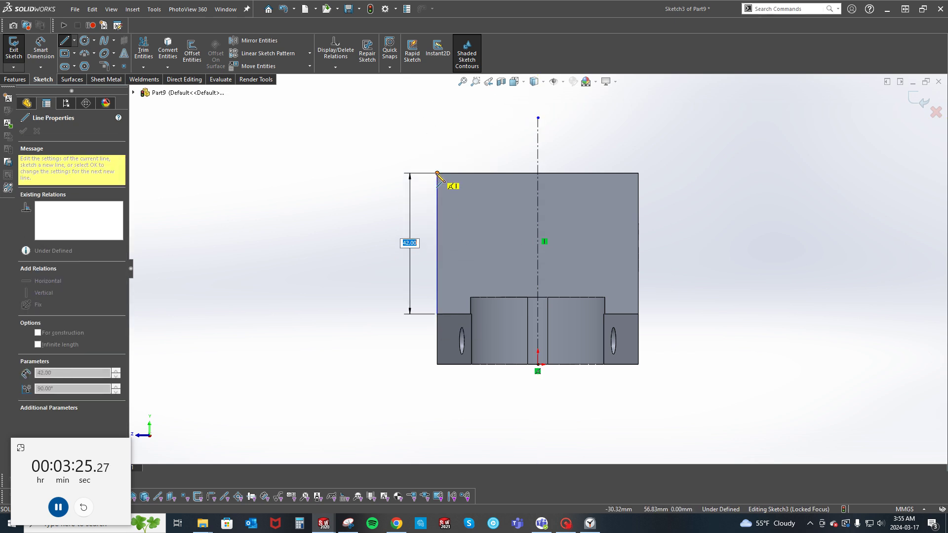
pyautogui.click(469, 173)
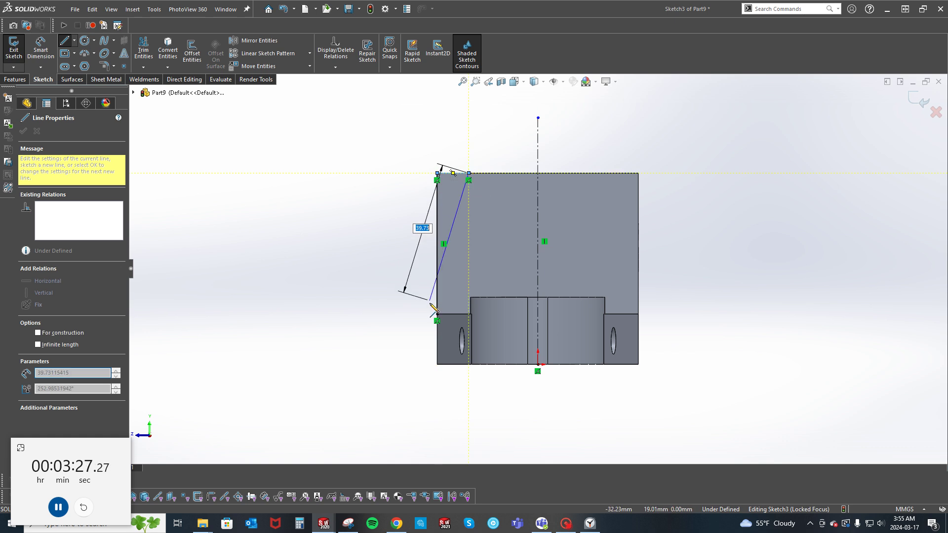
pyautogui.click(437, 313)
pyautogui.moveTo(392, 273); pyautogui.dragTo(397, 232, button='right')
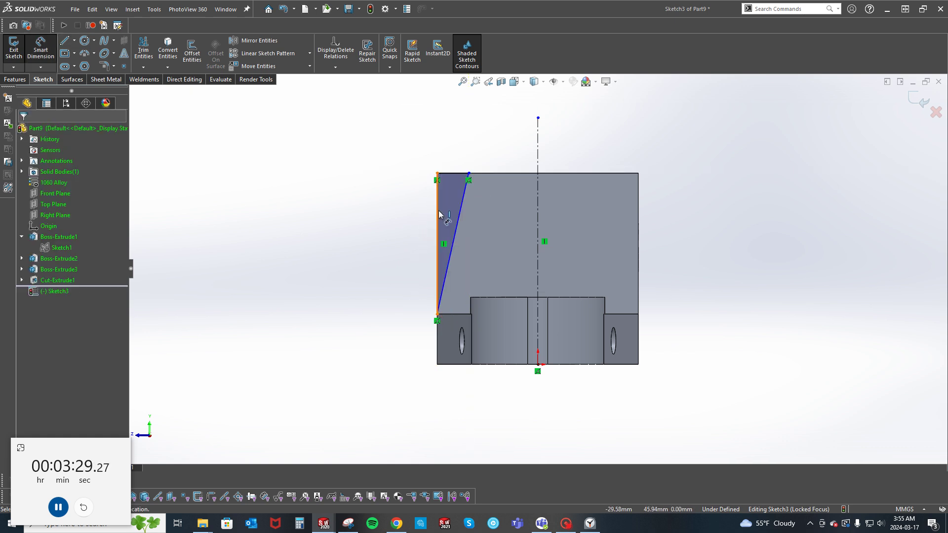
# Step: Dimension the angle between the triangle's vertical side and slanted side, and set it to 15 degrees
pyautogui.click(439, 216)
pyautogui.click(461, 209)
pyautogui.click(450, 148)
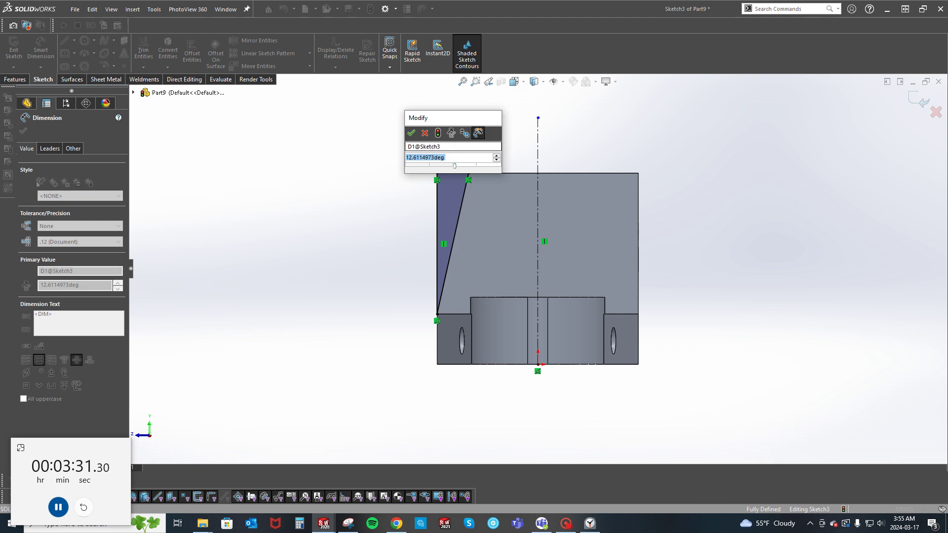
pyautogui.write('15')
pyautogui.press('Return')
# Step: Mirror the triangle's three lines about the vertical centerline to the face's opposite side
pyautogui.press('s')
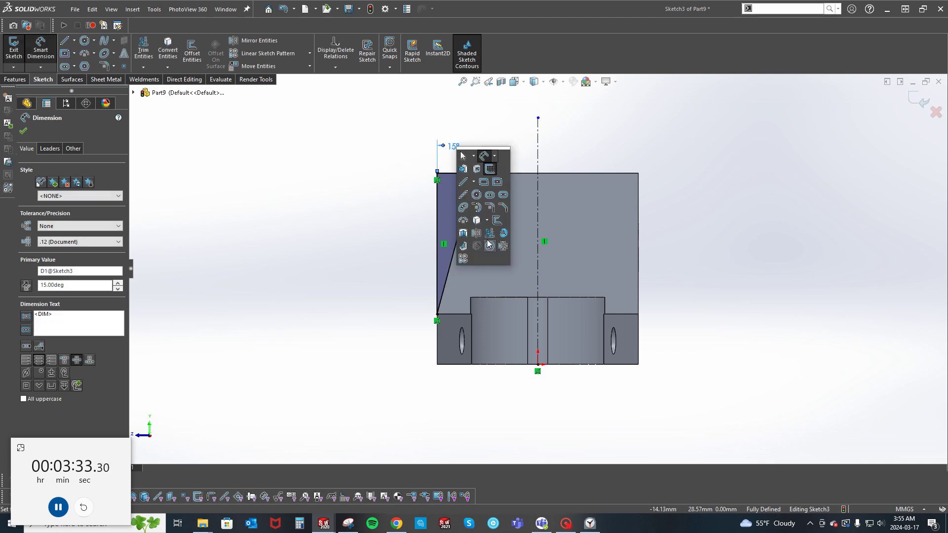
pyautogui.click(489, 245)
pyautogui.moveTo(483, 248); pyautogui.dragTo(384, 131)
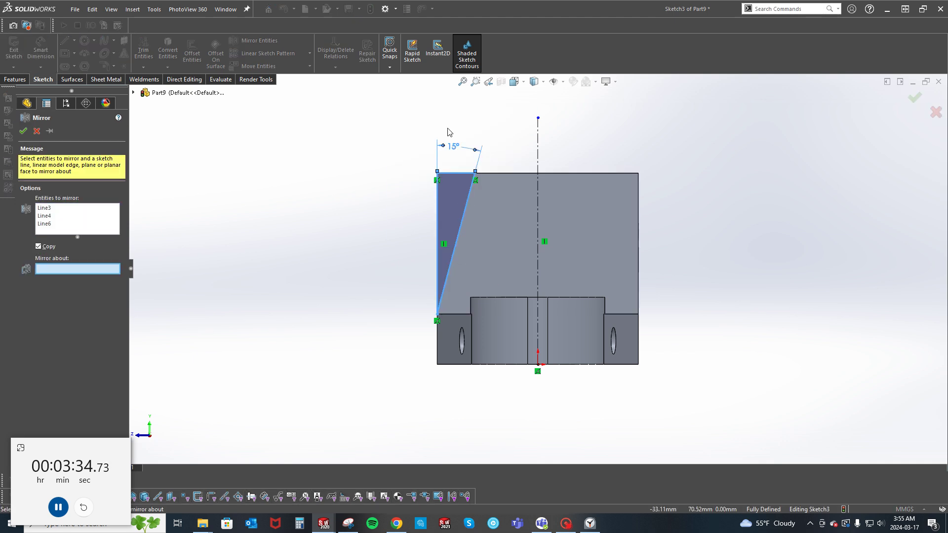
pyautogui.click(540, 156)
pyautogui.press('Return')
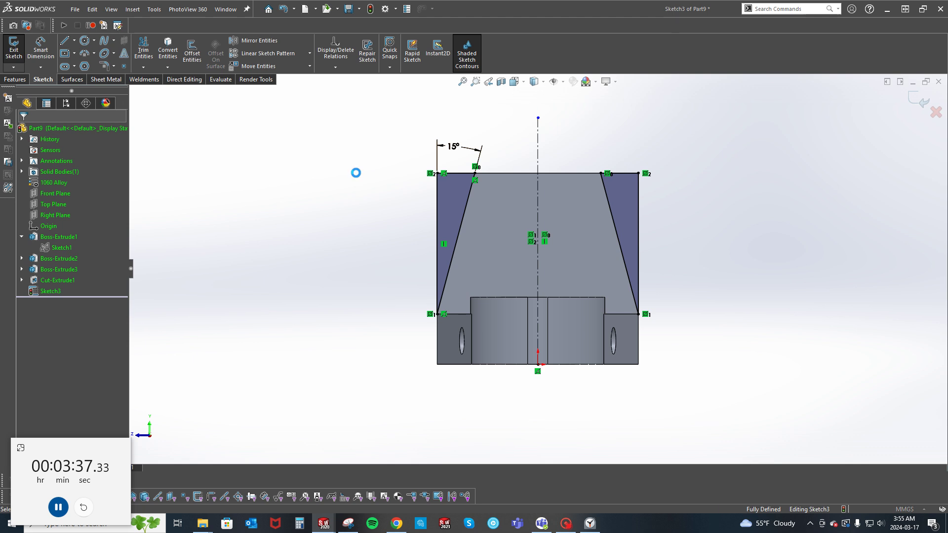
# Step: Cut both corner triangles away from the block with an Extruded Cut set to Through All
pyautogui.rightClick(356, 173)
pyautogui.click(386, 303)
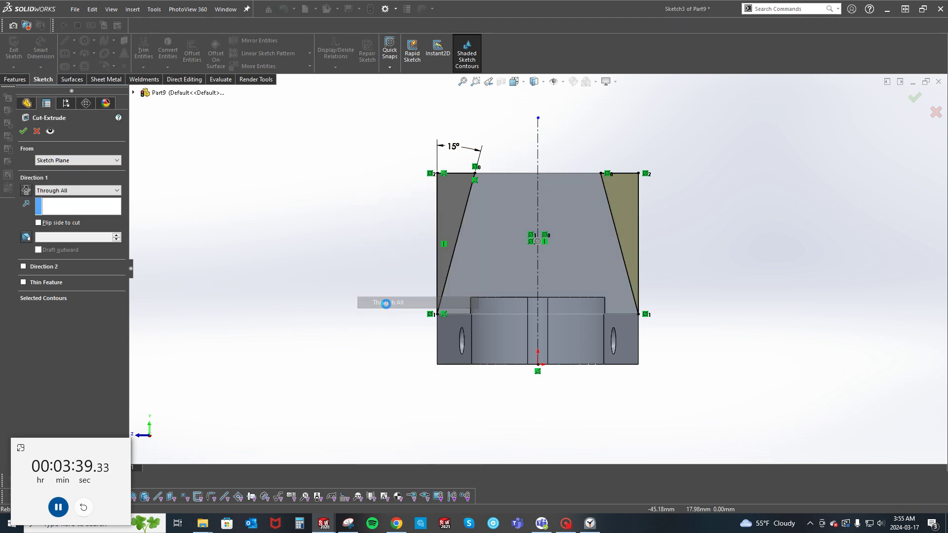
pyautogui.click(348, 257)
# Step: On the block's top face, sketch a corner rectangle about 30 mm by 29 mm starting on the edge facing the slotted end
pyautogui.moveTo(318, 200); pyautogui.dragTo(461, 236, button='middle')
pyautogui.rightClick(499, 156)
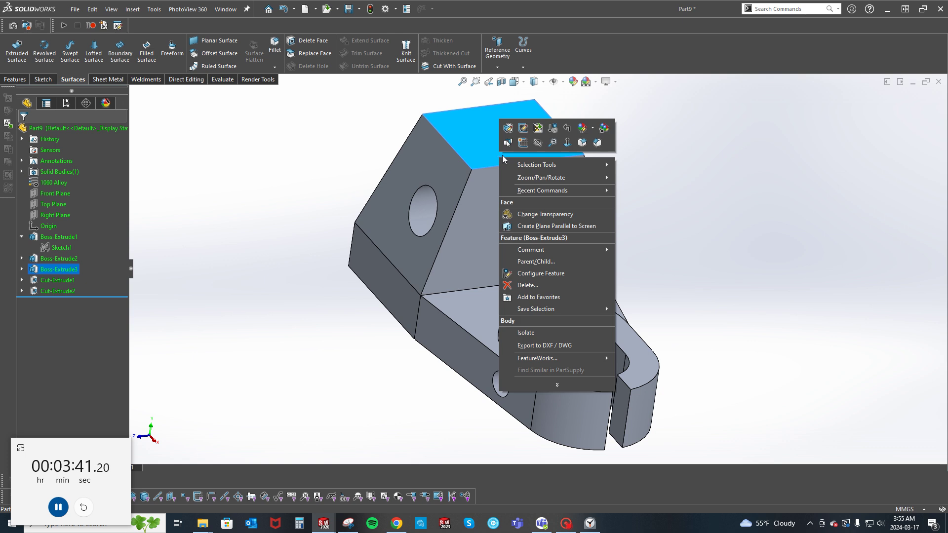
pyautogui.click(520, 143)
pyautogui.press('s')
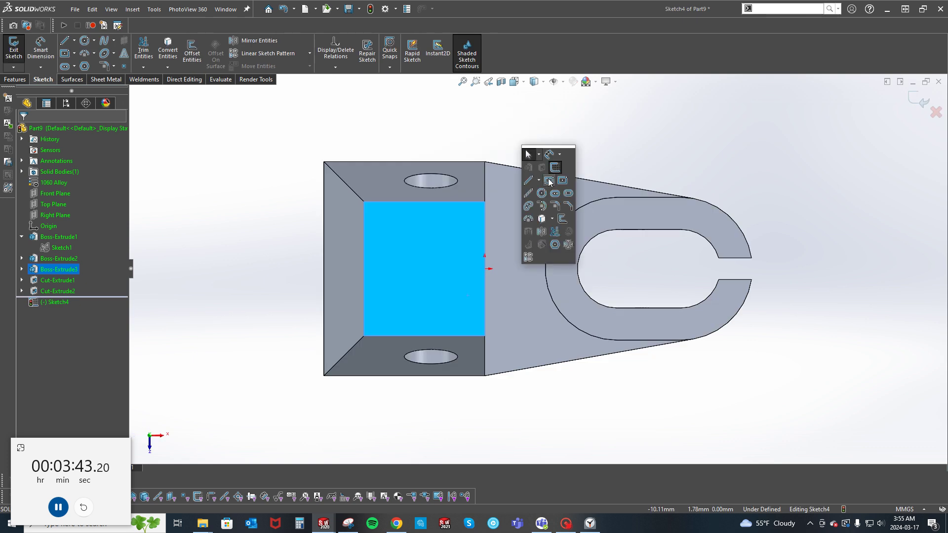
pyautogui.click(548, 180)
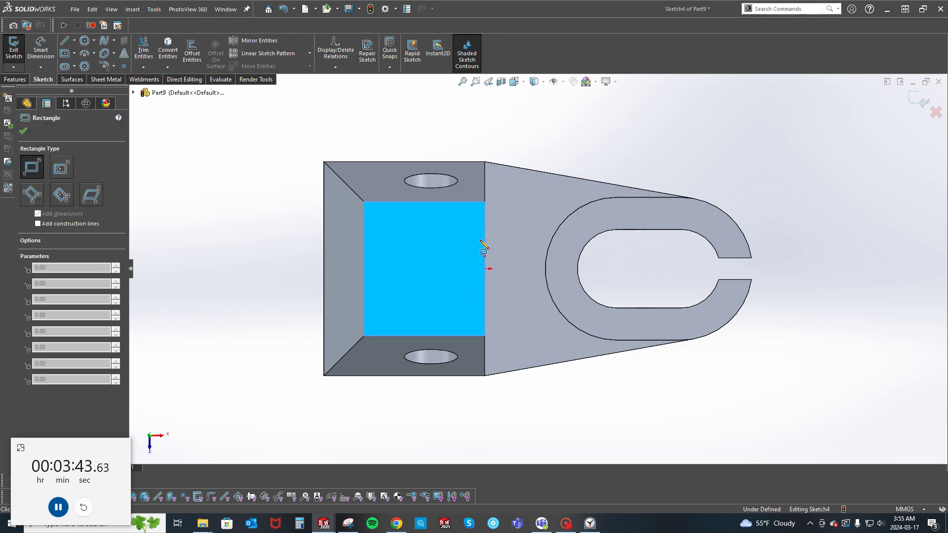
pyautogui.click(485, 321)
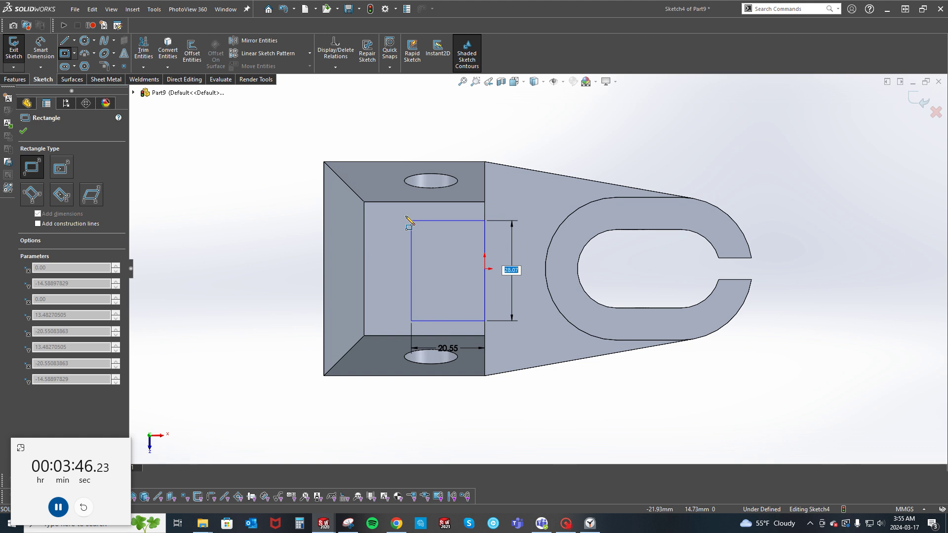
pyautogui.click(378, 218)
pyautogui.press('Escape')
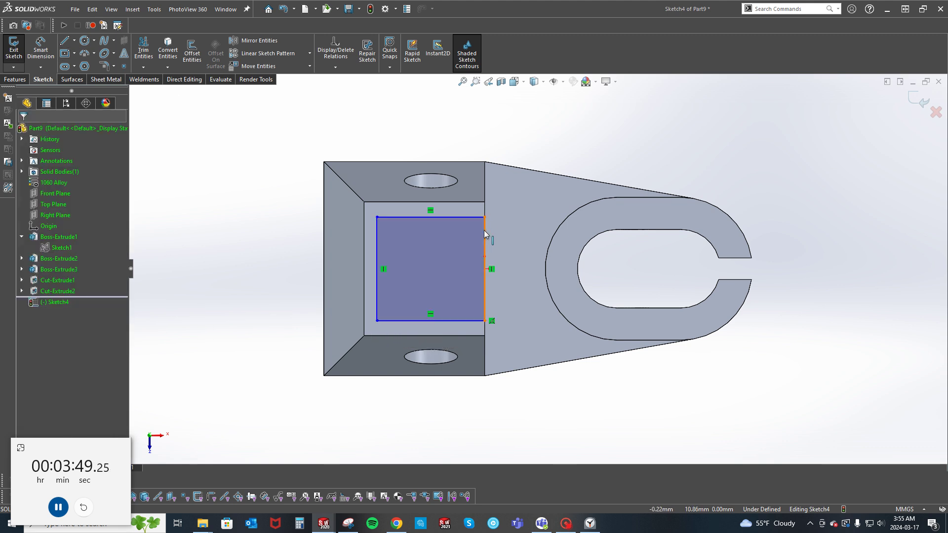
# Step: Make the midpoint of the rectangle's side on the block's edge coincident with the origin
pyautogui.rightClick(484, 230)
pyautogui.click(518, 250)
pyautogui.scroll(-10, 487, 266)
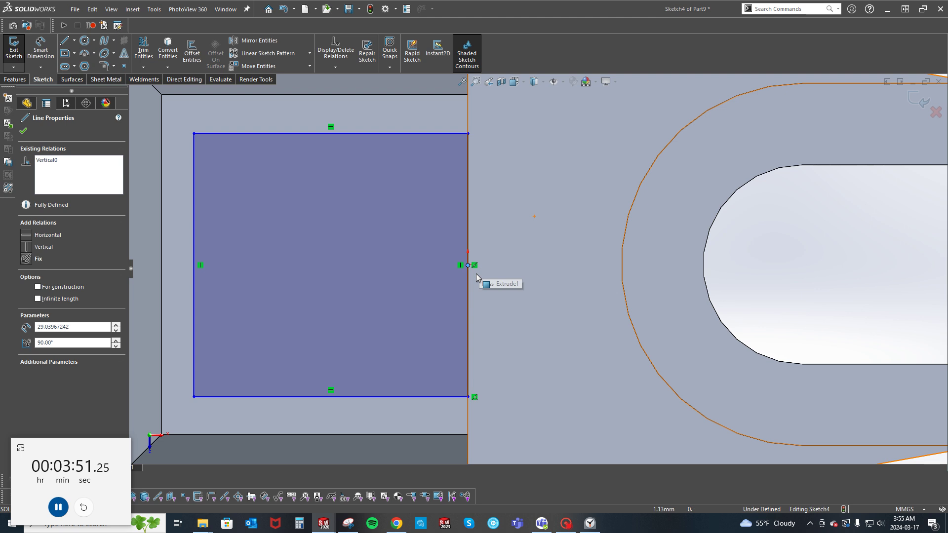
pyautogui.scroll(-8, 488, 261)
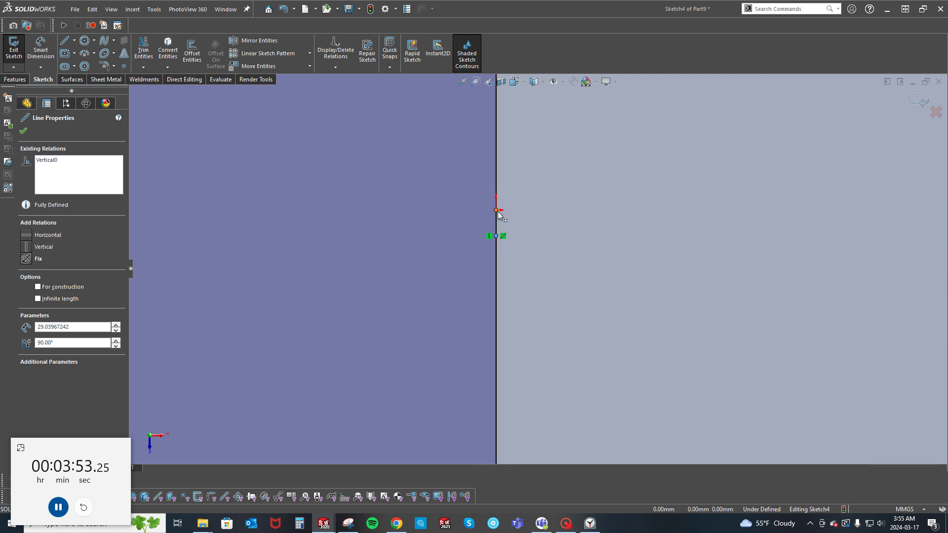
pyautogui.keyDown('ctrl'); pyautogui.click(496, 211); pyautogui.keyUp('ctrl')
pyautogui.click(555, 182)
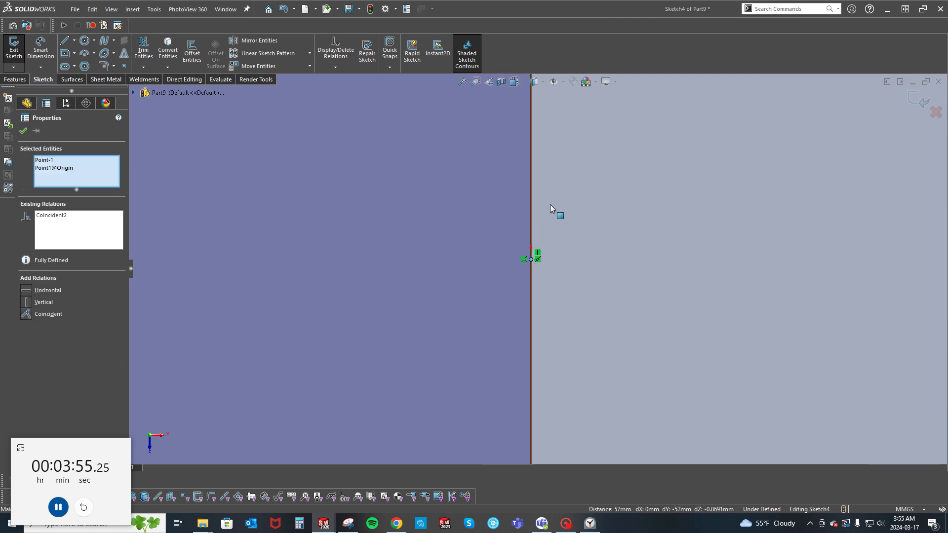
pyautogui.scroll(10, 562, 196)
pyautogui.press('Escape')
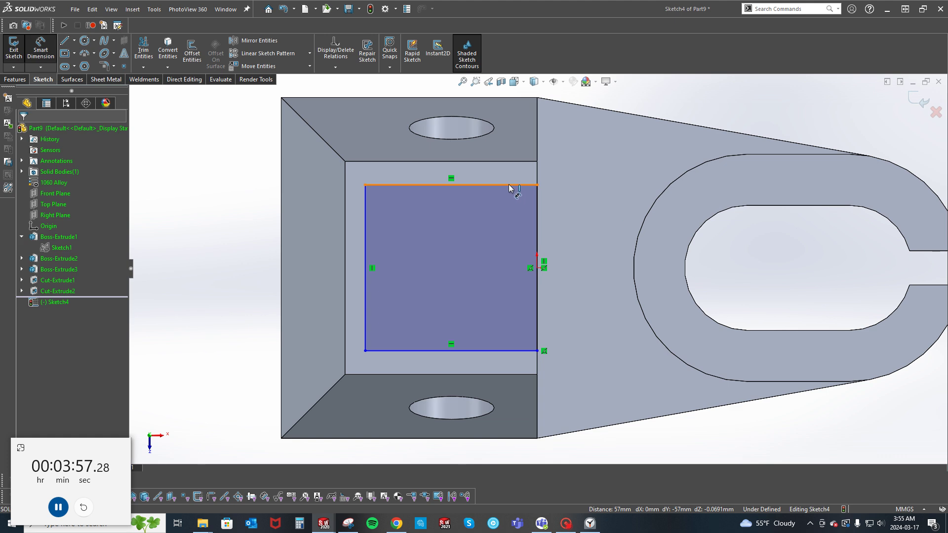
# Step: Set the distance between the rectangle's upper side and the top face's adjacent edge to 5 mm
pyautogui.moveTo(511, 186); pyautogui.dragTo(498, 165)
pyautogui.click(498, 163)
pyautogui.scroll(2, 496, 157)
pyautogui.click(494, 131)
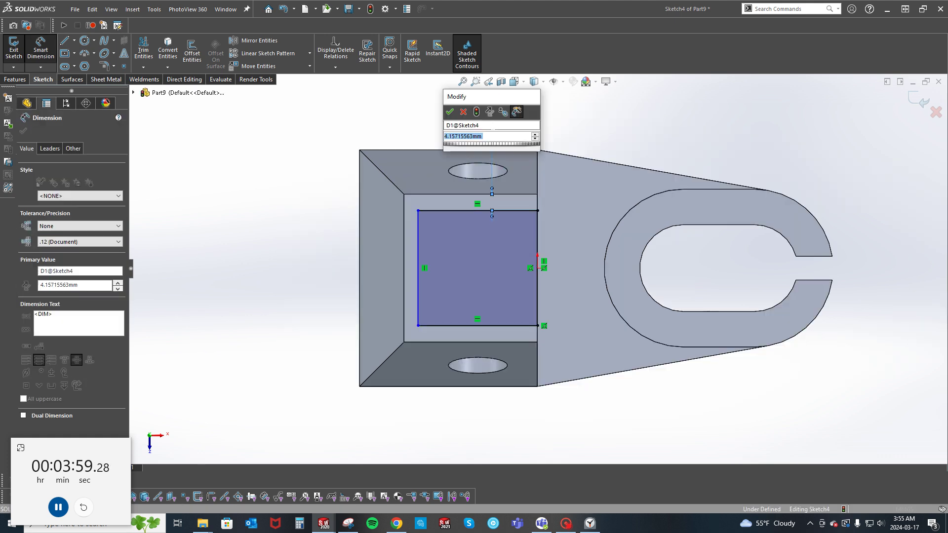
pyautogui.write('5')
pyautogui.press('Return')
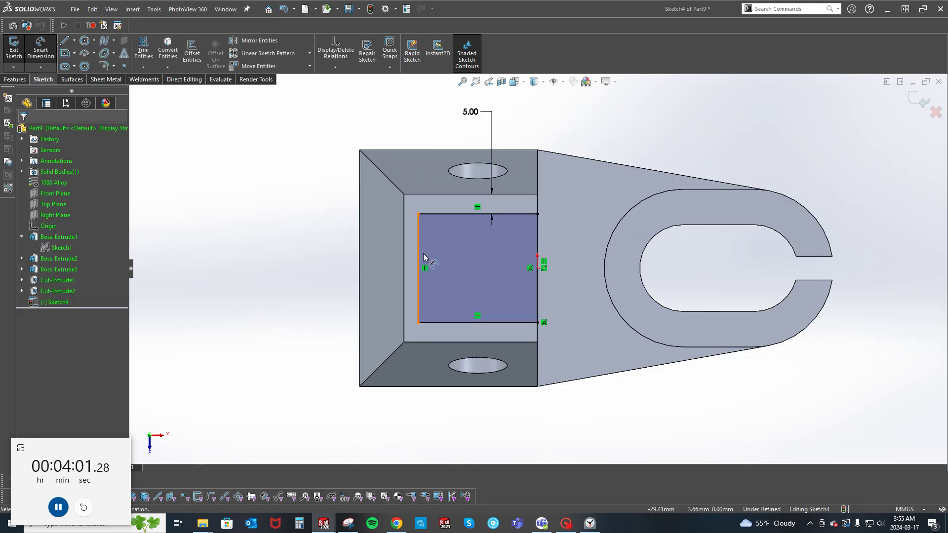
# Step: Set the distance between the rectangle's closed-end side and the top face's outer edge to 5 mm
pyautogui.click(418, 240)
pyautogui.click(405, 239)
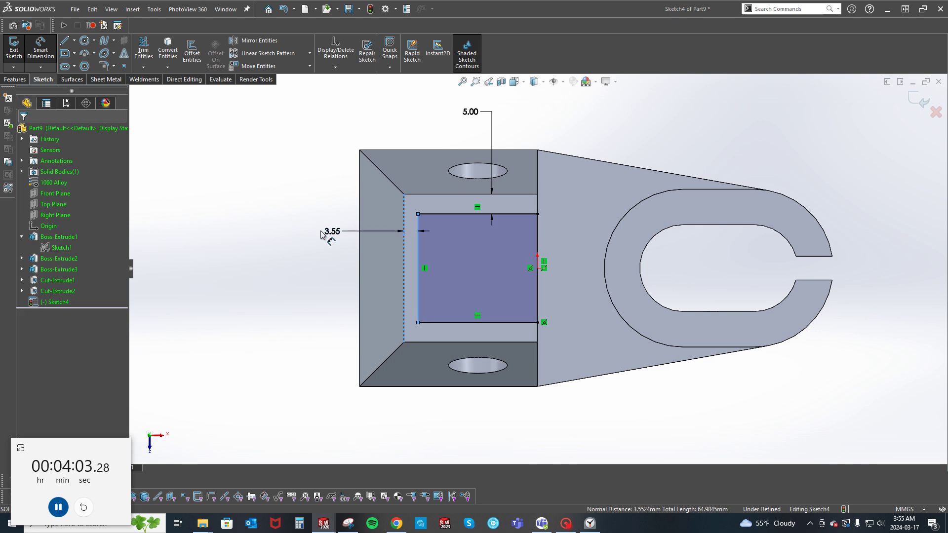
pyautogui.click(321, 233)
pyautogui.press('Return')
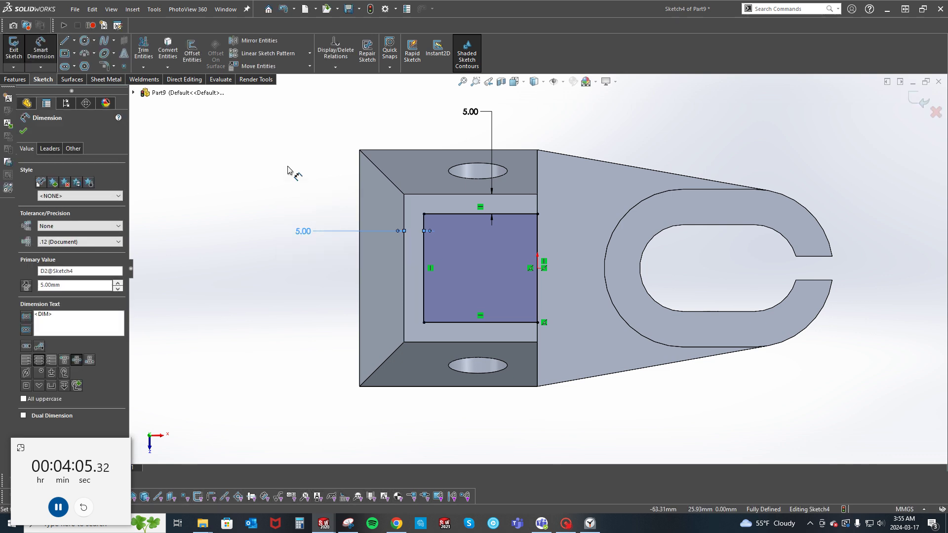
pyautogui.click(289, 168)
# Step: Round the rectangle's two inner corners with 5 mm sketch fillets
pyautogui.press('s')
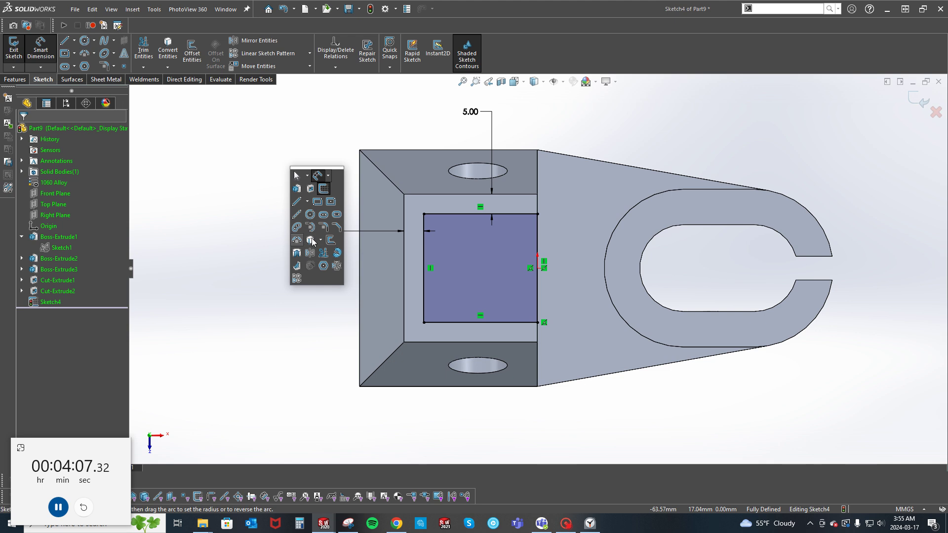
pyautogui.press('Escape')
pyautogui.press('f')
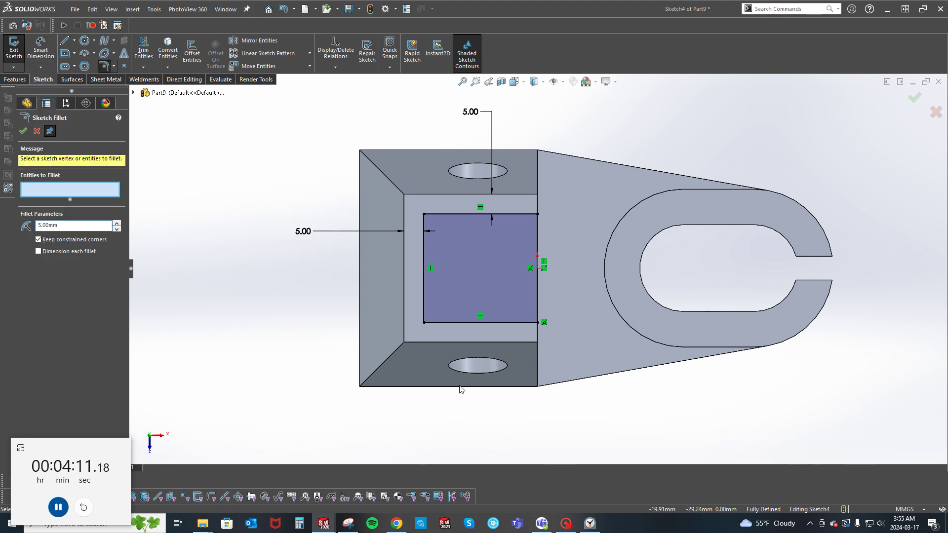
pyautogui.moveTo(360, 167); pyautogui.dragTo(359, 149)
pyautogui.press('Return')
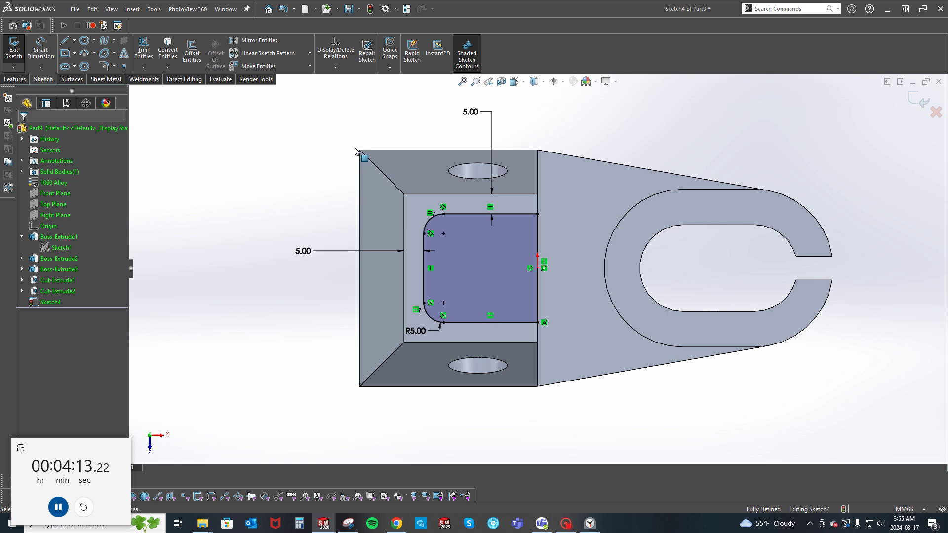
# Step: Cut the rounded rectangle down through the block with an Extruded Cut set to Through All
pyautogui.rightClick(292, 175)
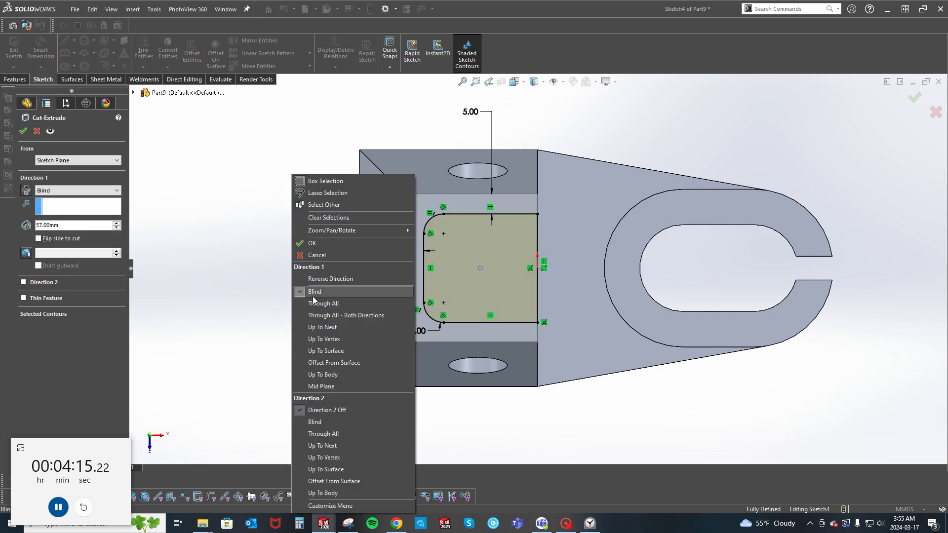
pyautogui.click(320, 305)
pyautogui.press('Return')
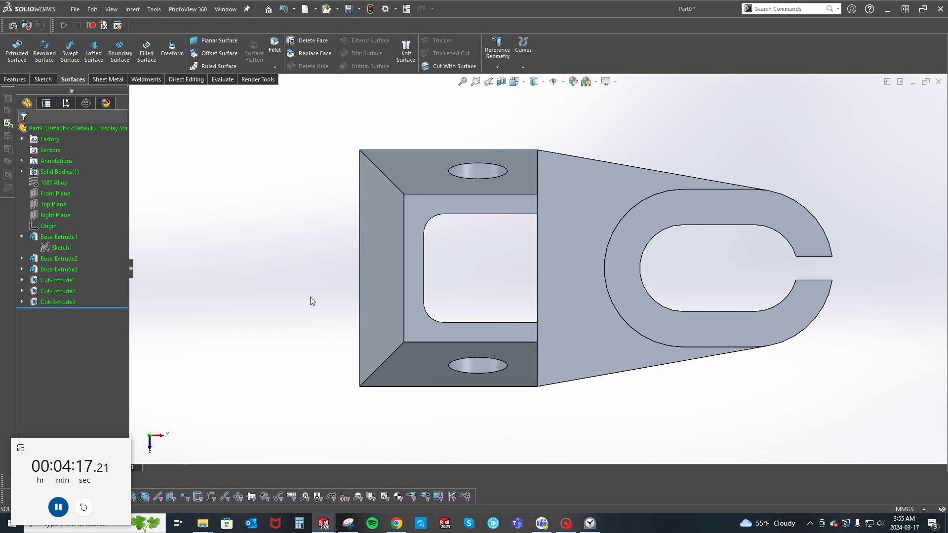
# Step: Check the part's mass properties with the decimal places set to 0, and stop the stopwatch
pyautogui.scroll(2, 310, 297)
pyautogui.moveTo(330, 293); pyautogui.dragTo(637, 285, button='middle')
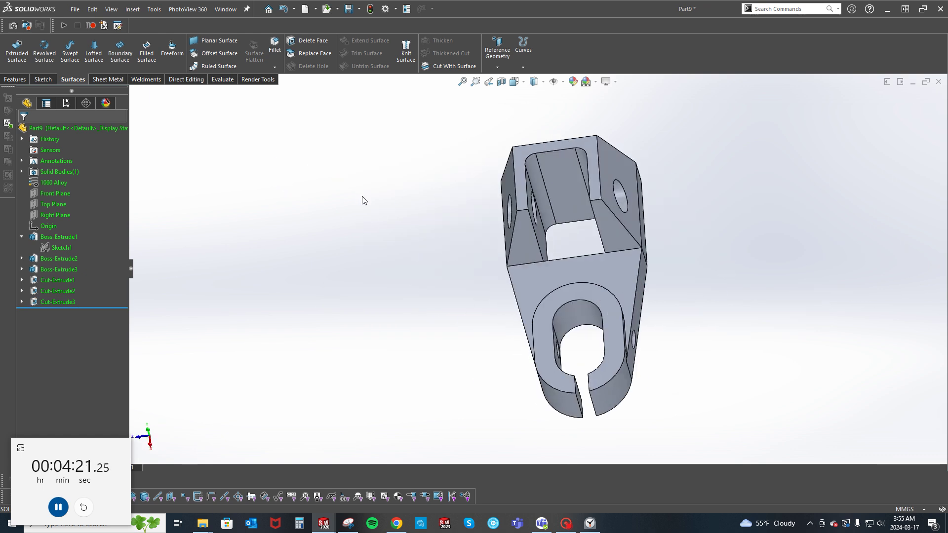
pyautogui.press('s')
pyautogui.click(416, 220)
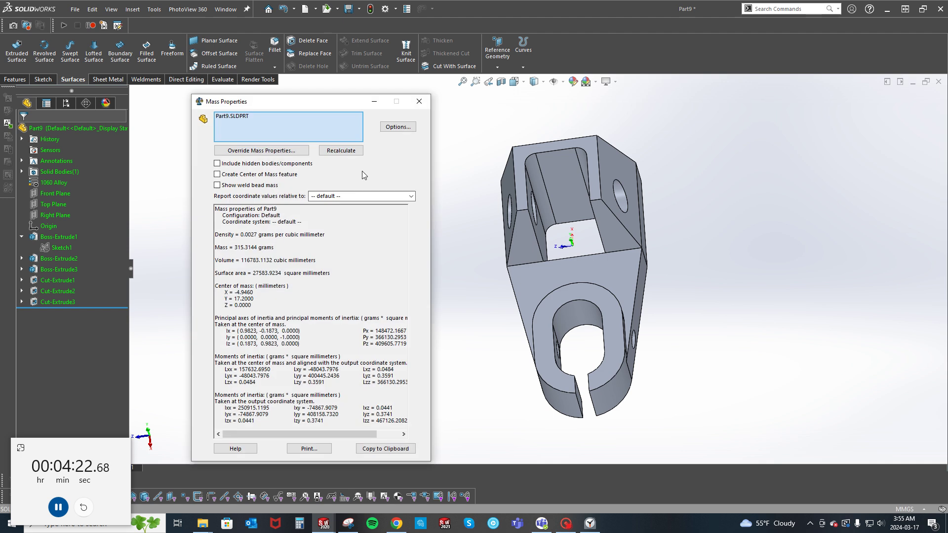
pyautogui.click(395, 129)
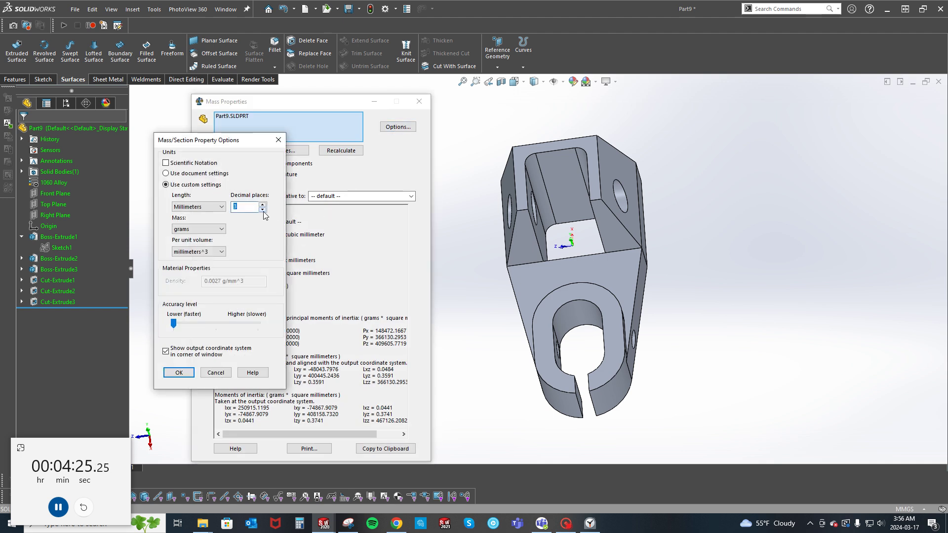
pyautogui.click(178, 373)
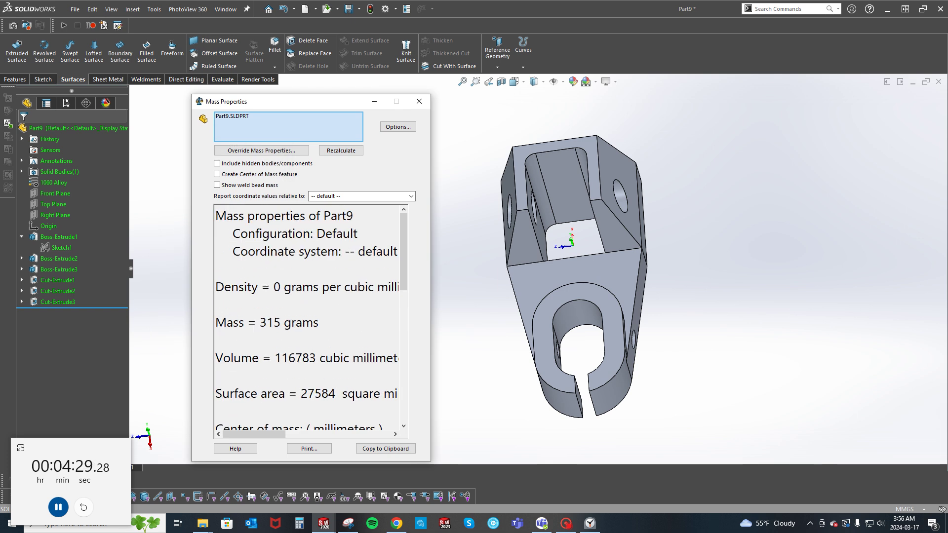
pyautogui.click(58, 507)
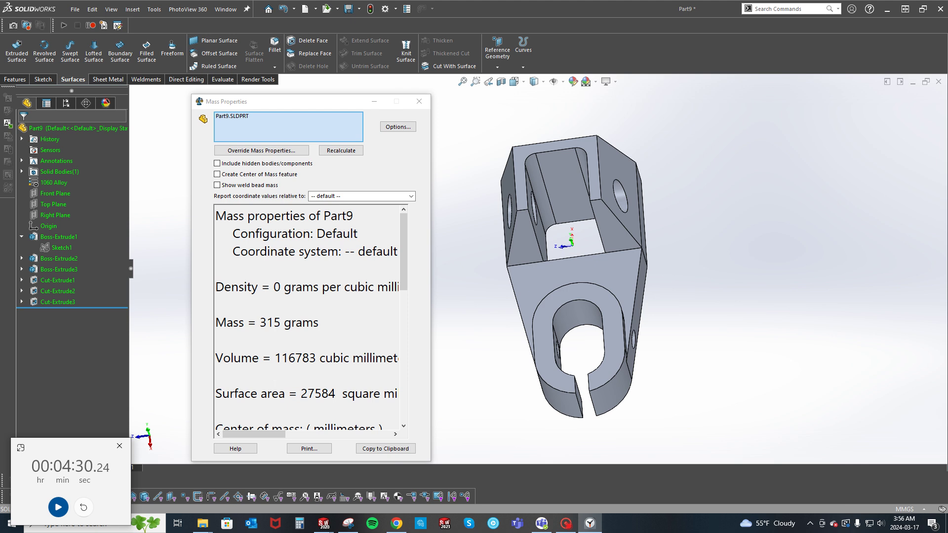
pyautogui.click(419, 102)
# Step: Examine the finished part from several sides, including the sloped block, its holes and the slotted end
pyautogui.moveTo(311, 296); pyautogui.dragTo(366, 263, button='middle')
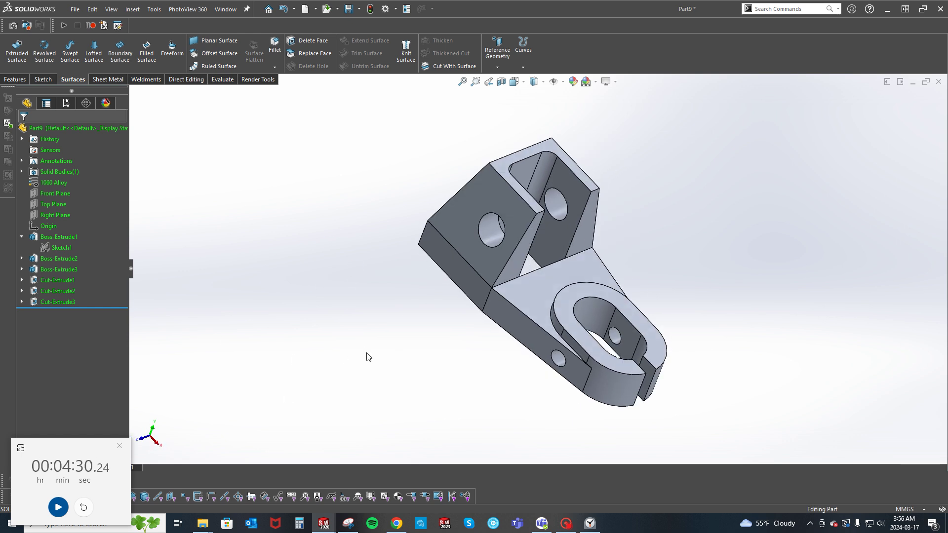
pyautogui.moveTo(367, 356); pyautogui.dragTo(401, 303, button='middle')
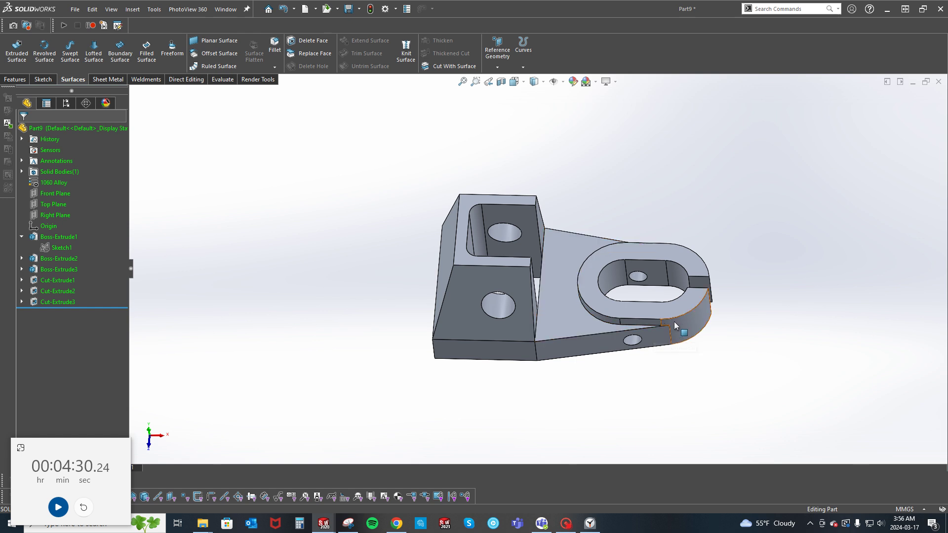
pyautogui.scroll(-5, 678, 319)
pyautogui.scroll(4, 677, 328)
pyautogui.scroll(2, 518, 311)
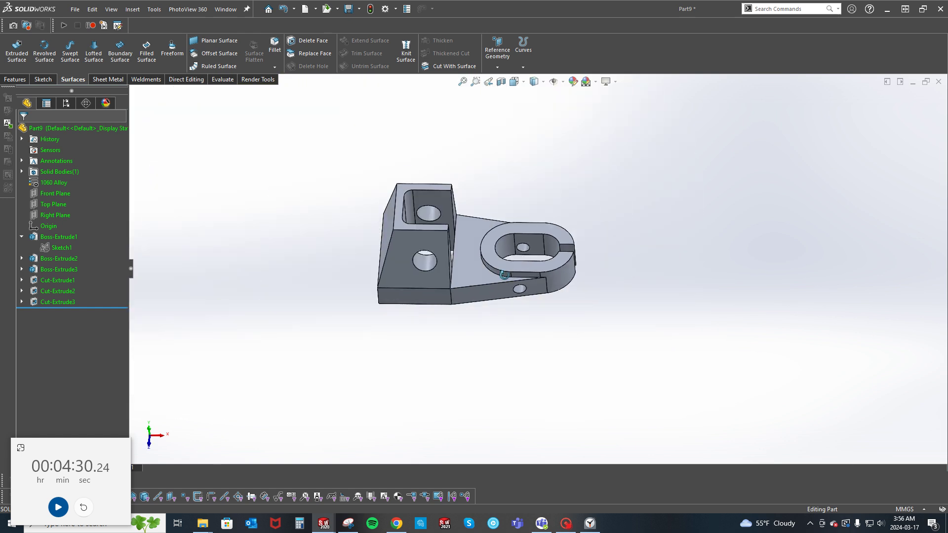
pyautogui.moveTo(519, 311); pyautogui.dragTo(549, 211, button='middle')
pyautogui.scroll(-4, 499, 173)
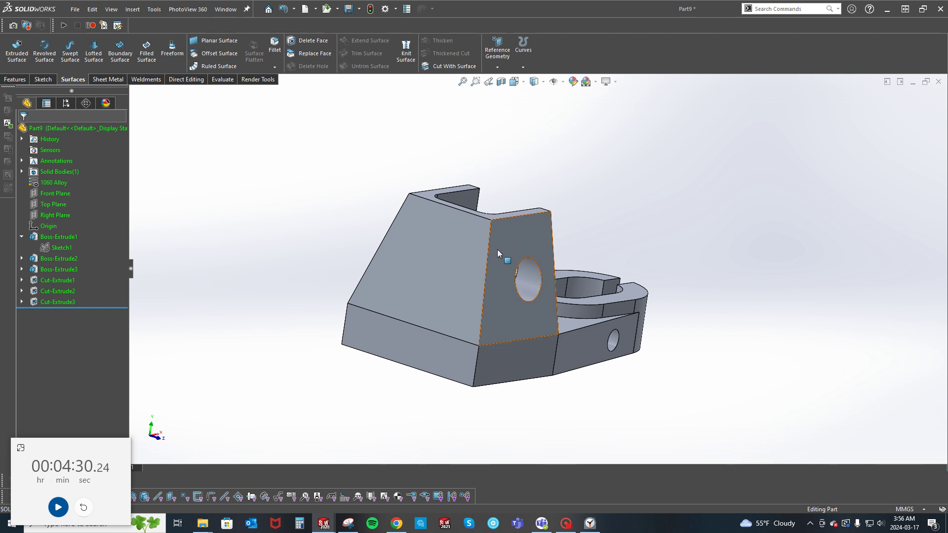
pyautogui.moveTo(505, 265); pyautogui.dragTo(417, 267, button='middle')
pyautogui.scroll(-2, 470, 265)
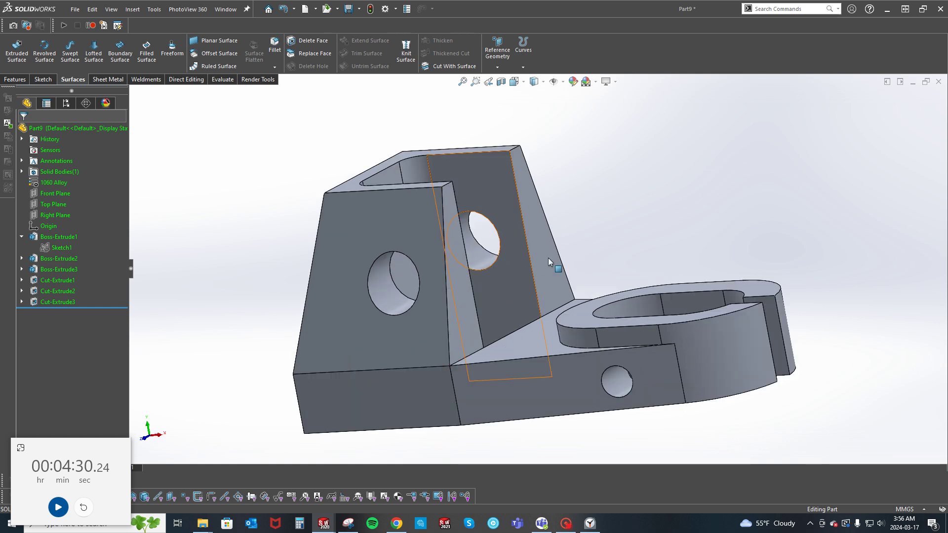
# Step: Check the angle between the block's narrow open-side face and the web's top face
pyautogui.click(456, 240)
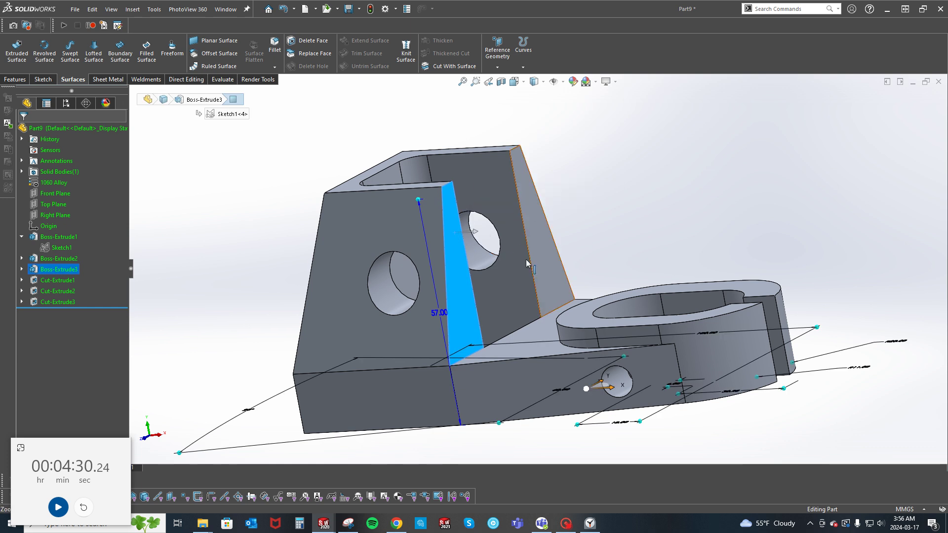
pyautogui.keyDown('ctrl'); pyautogui.click(533, 335); pyautogui.keyUp('ctrl')
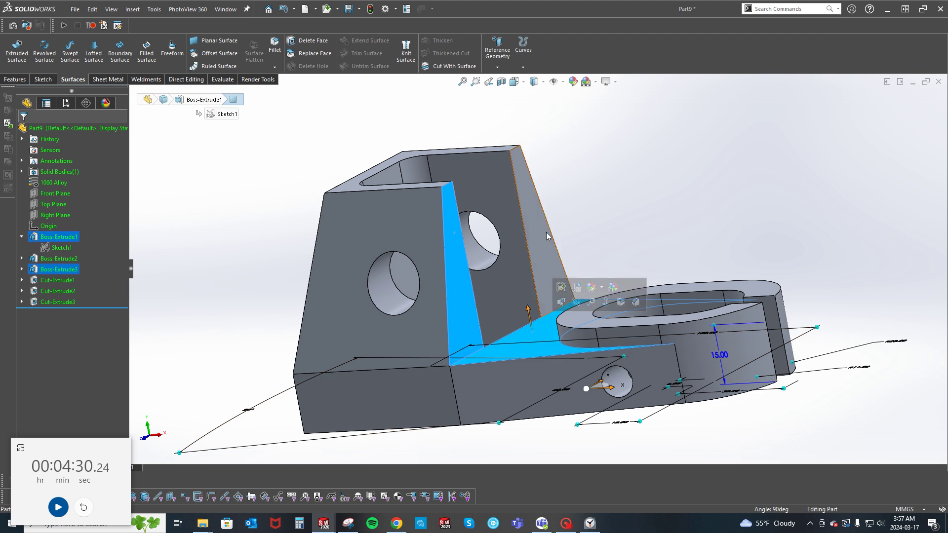
pyautogui.click(562, 199)
pyautogui.scroll(3, 535, 263)
pyautogui.moveTo(493, 260); pyautogui.dragTo(542, 265, button='middle')
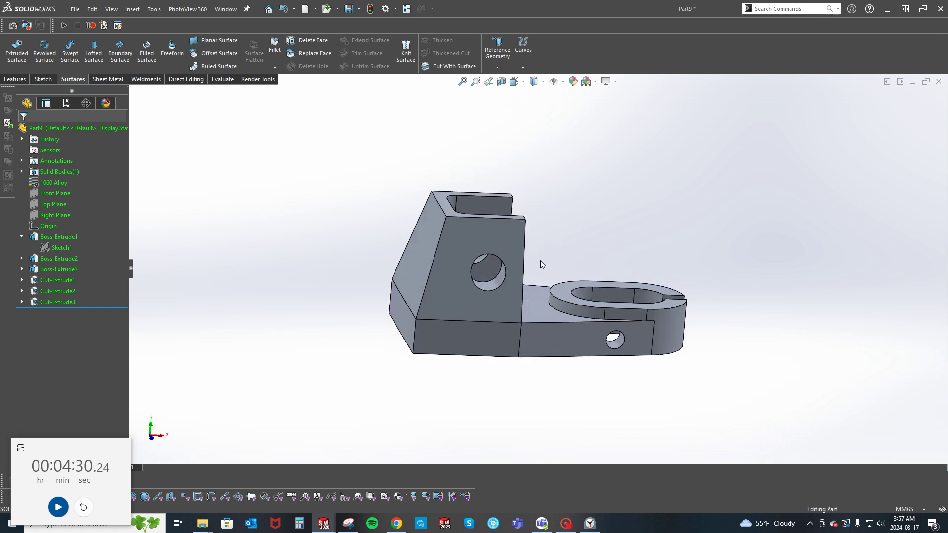
# Step: Collapse the first extrusion in the feature tree and review the whole part from above and from the side
pyautogui.click(21, 237)
pyautogui.moveTo(348, 258)
pyautogui.mouseDown(button='middle')
pyautogui.moveTo(444, 328)
pyautogui.moveTo(345, 250)
pyautogui.moveTo(270, 245)
pyautogui.moveTo(366, 245)
pyautogui.moveTo(323, 272)
pyautogui.moveTo(342, 271)
pyautogui.mouseUp(button='middle')
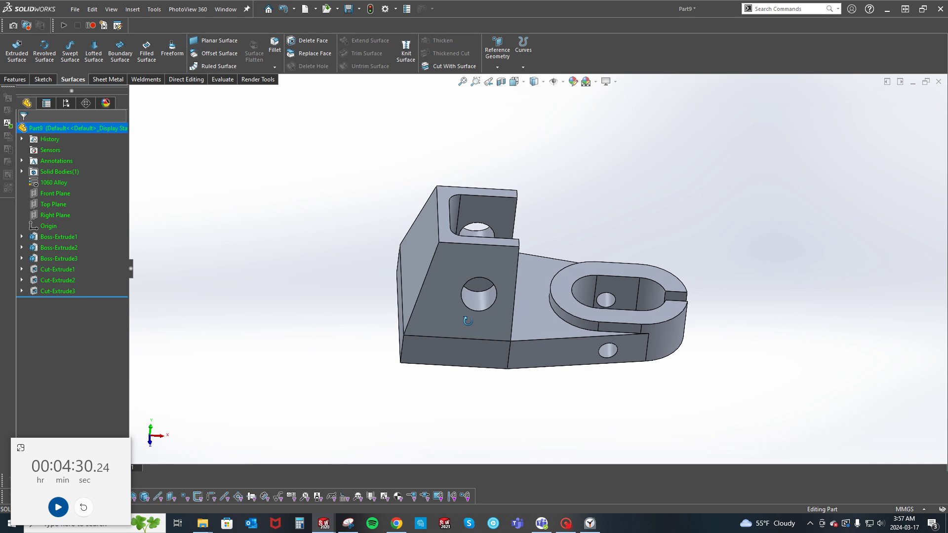
pyautogui.moveTo(464, 336); pyautogui.dragTo(475, 309, button='middle')
pyautogui.scroll(1, 497, 263)
pyautogui.scroll(-3, 497, 263)
pyautogui.moveTo(498, 265); pyautogui.dragTo(523, 290, button='middle')
pyautogui.scroll(3, 531, 264)
pyautogui.scroll(3, 552, 206)
pyautogui.scroll(-1, 558, 207)
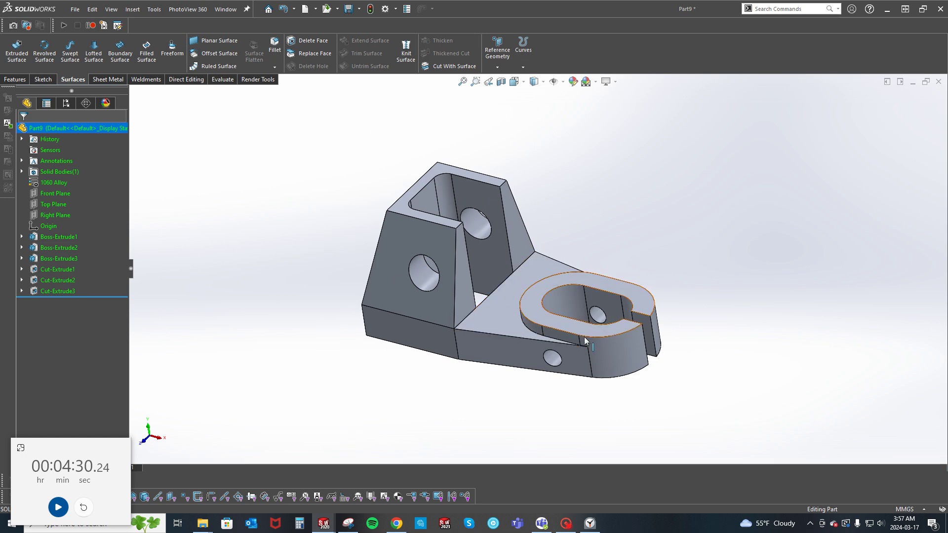
pyautogui.click(566, 524)
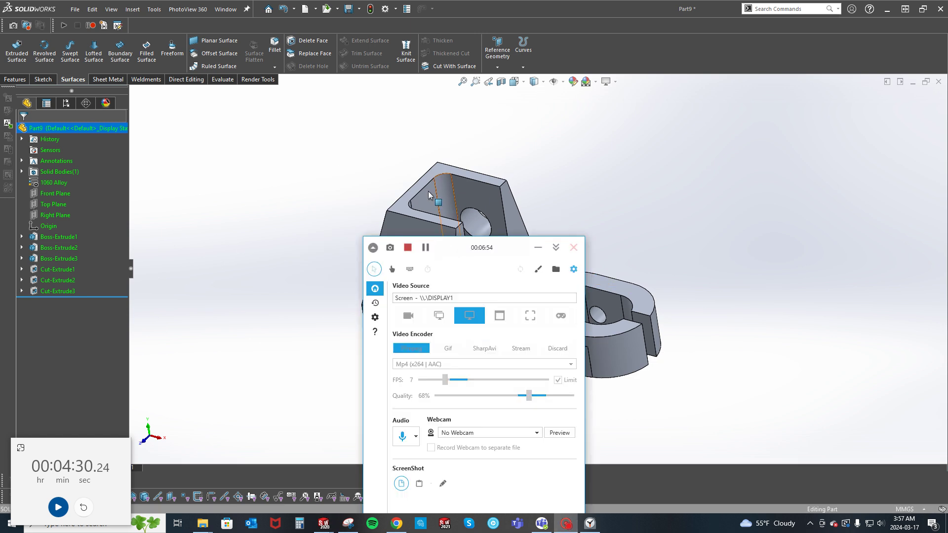